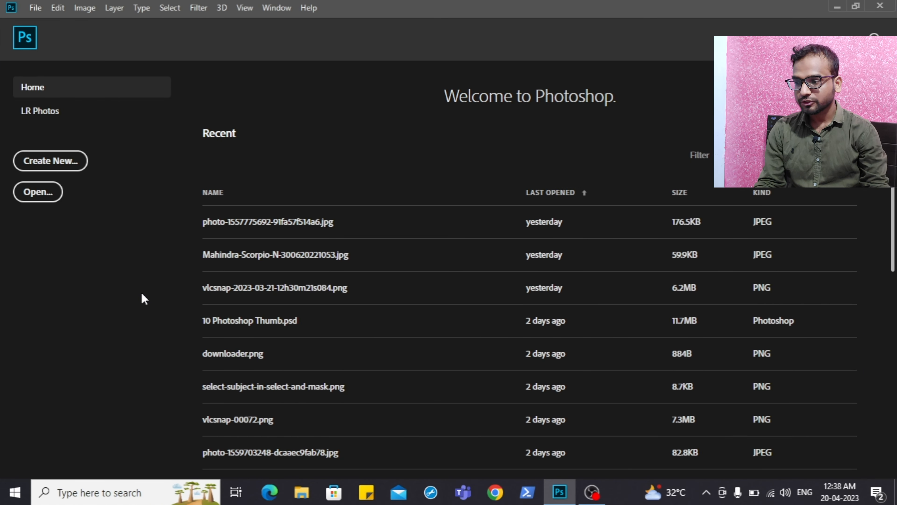
click(34, 198)
click(217, 145)
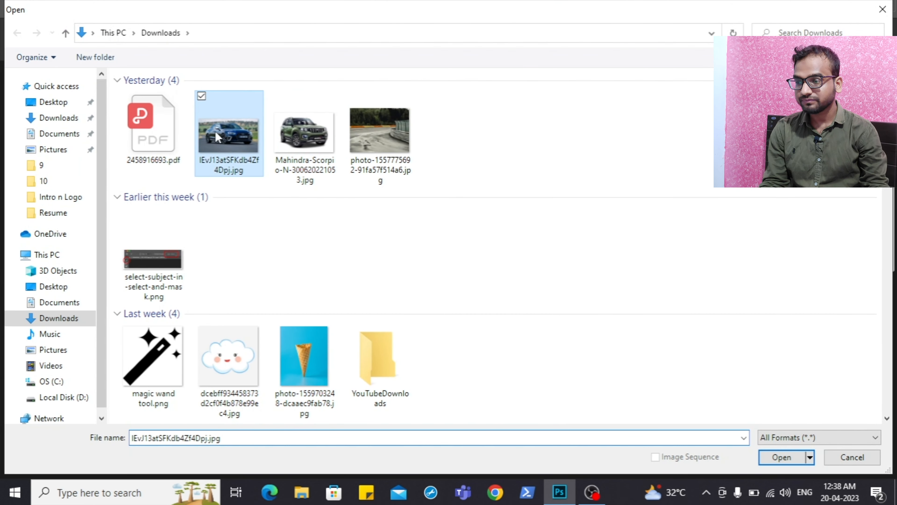
ctrl+click(391, 138)
click(781, 457)
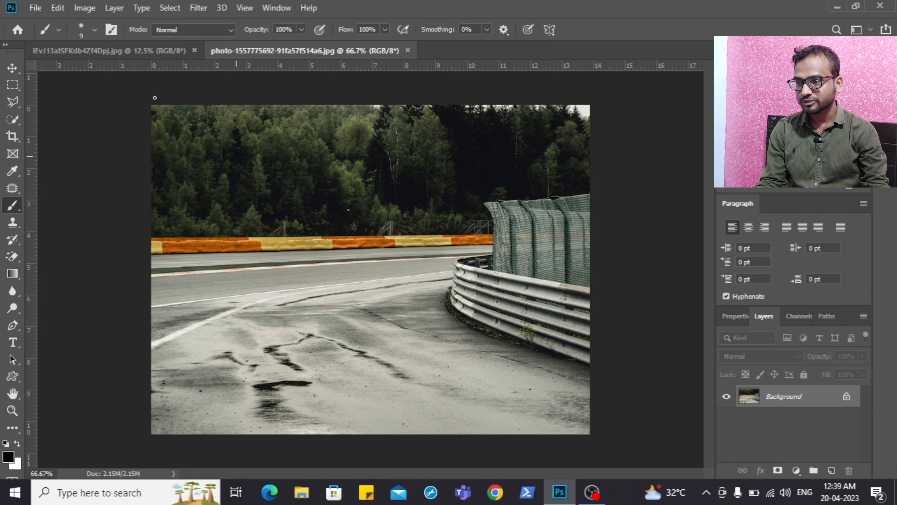
- Bring up the car photo and convert its locked Background into a regular layer with the default settings
click(98, 50)
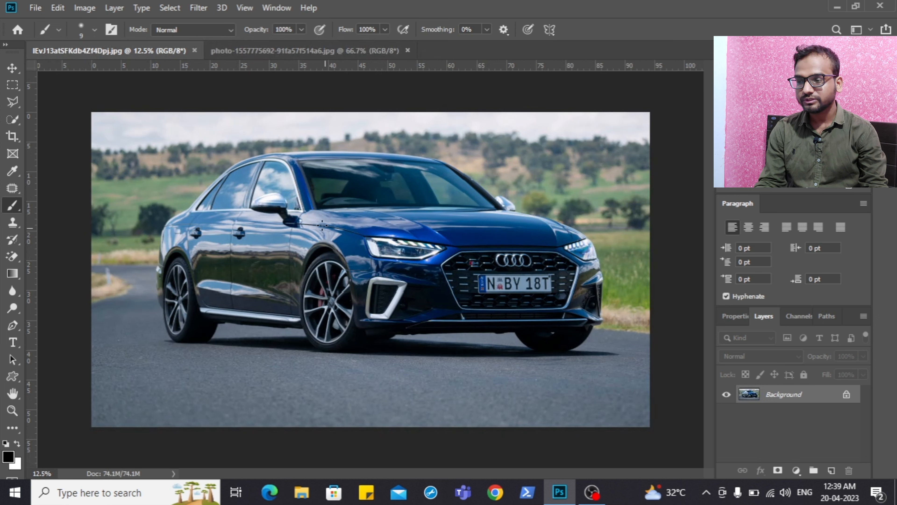
click(287, 51)
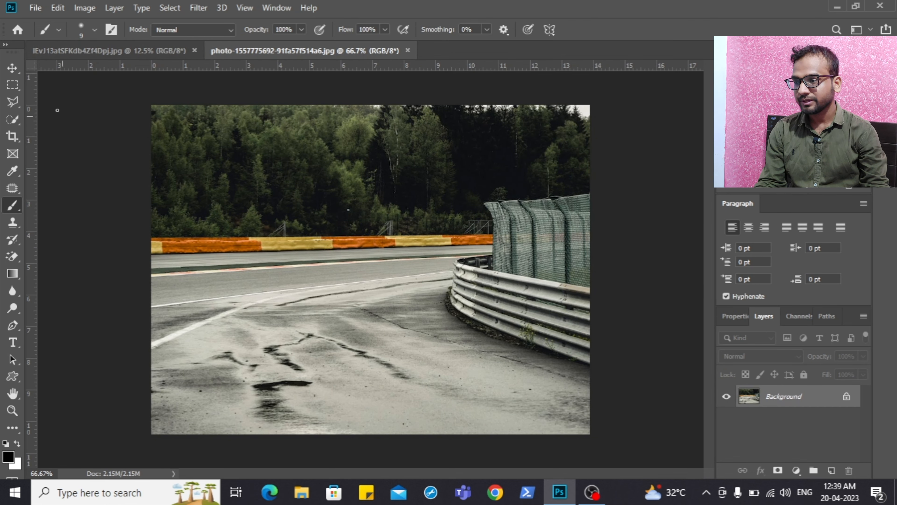
click(103, 50)
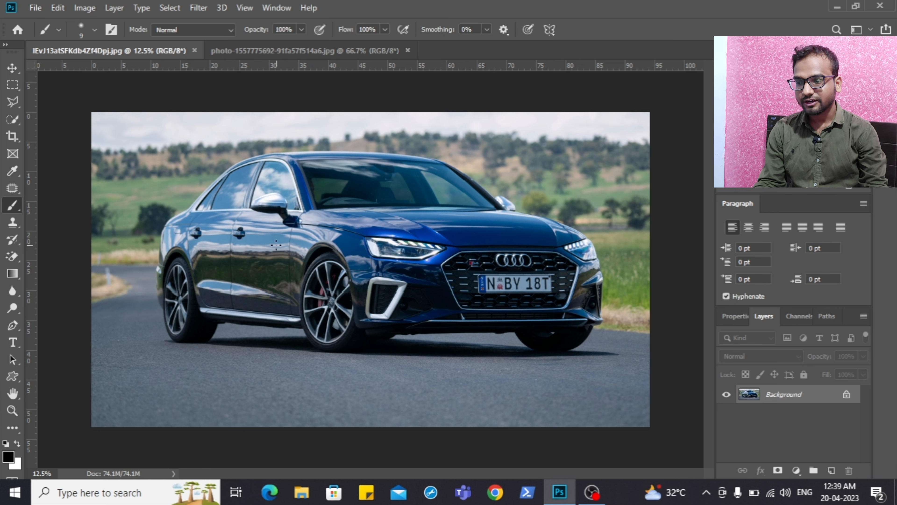
click(272, 55)
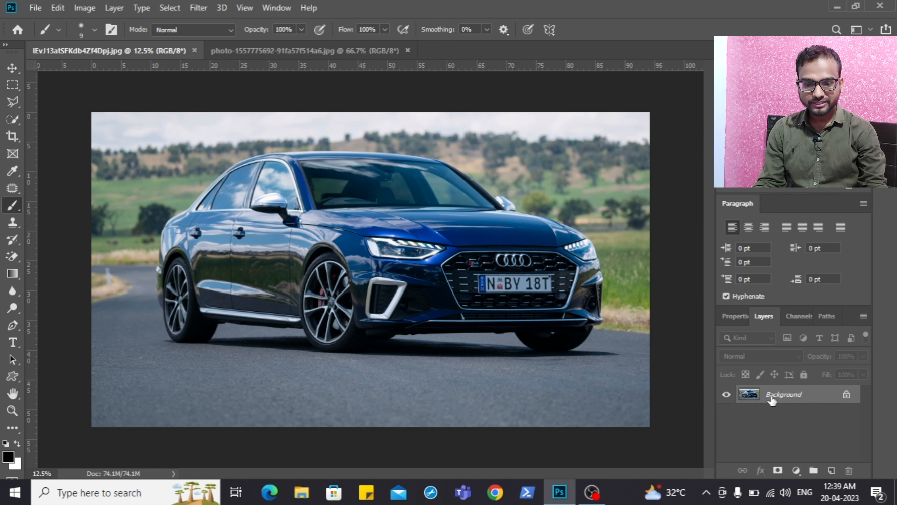
double_click(771, 398)
click(541, 134)
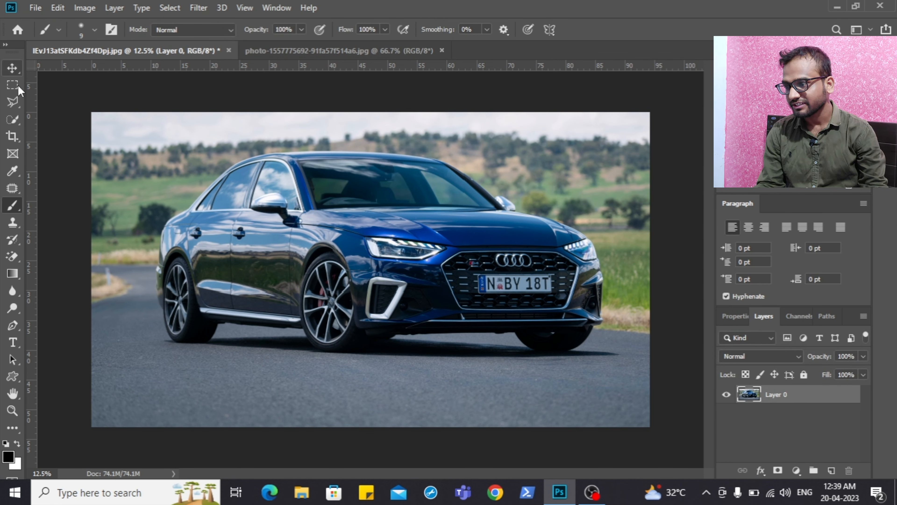
- Try switching between the Move tool and the Lasso and Polygonal Lasso tools
click(13, 103)
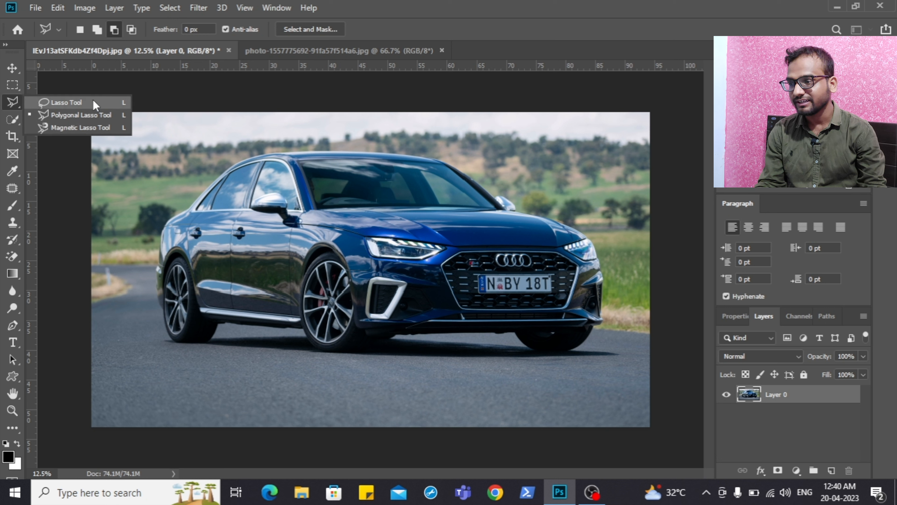
click(62, 102)
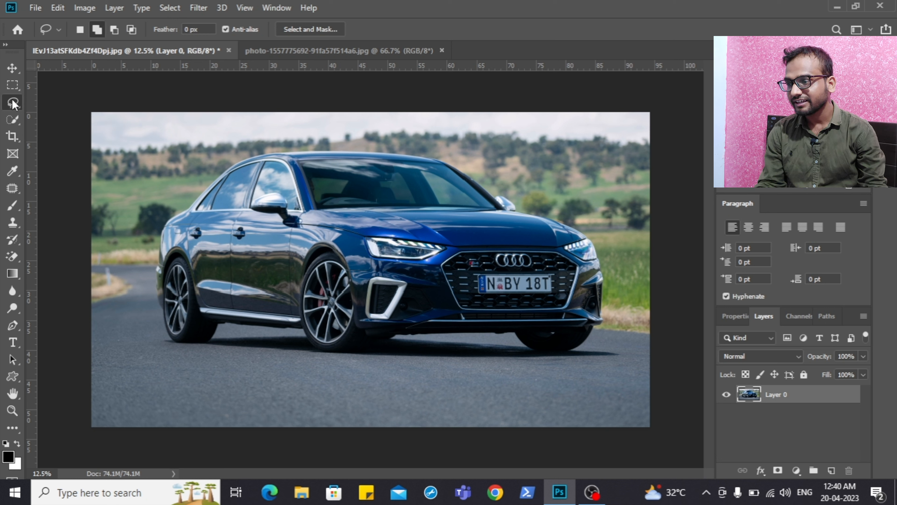
click(12, 68)
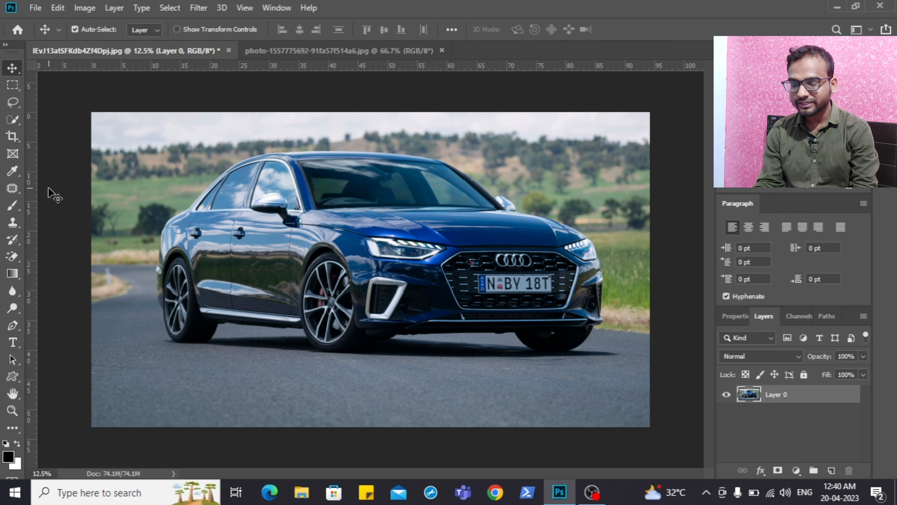
key(l)
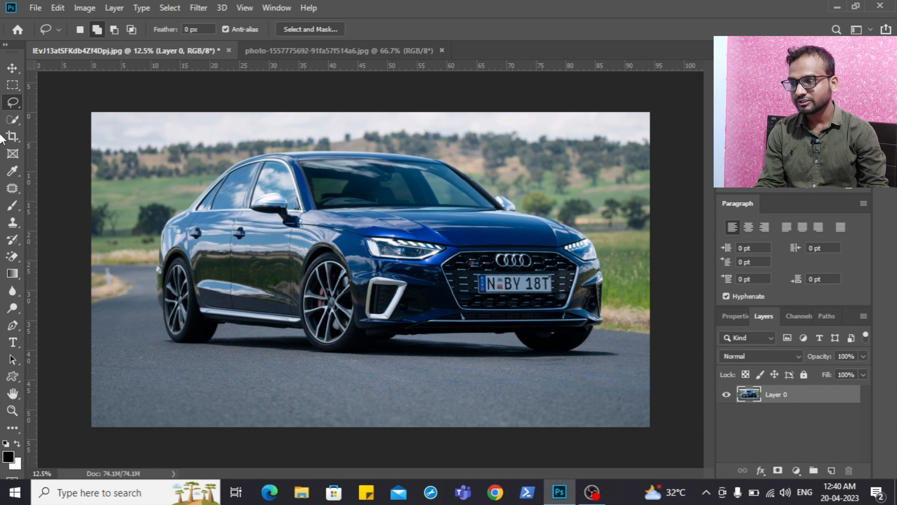
right_click(14, 106)
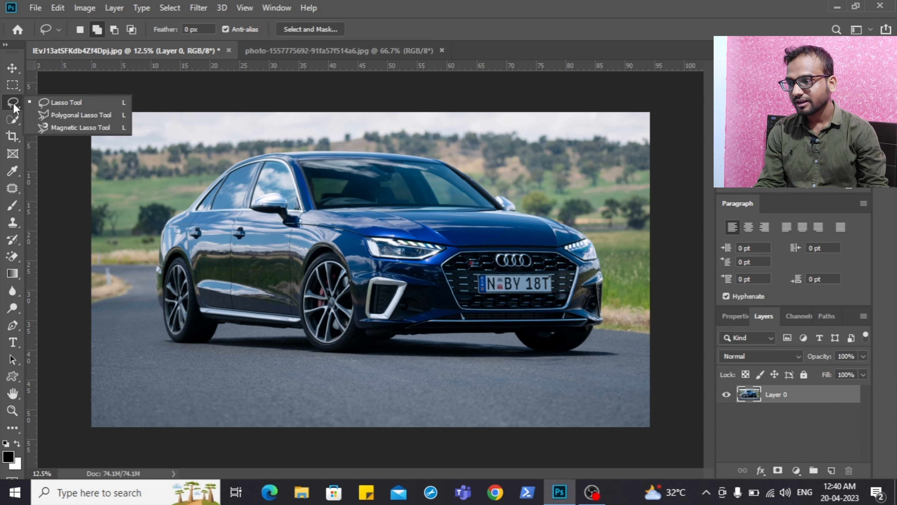
click(69, 116)
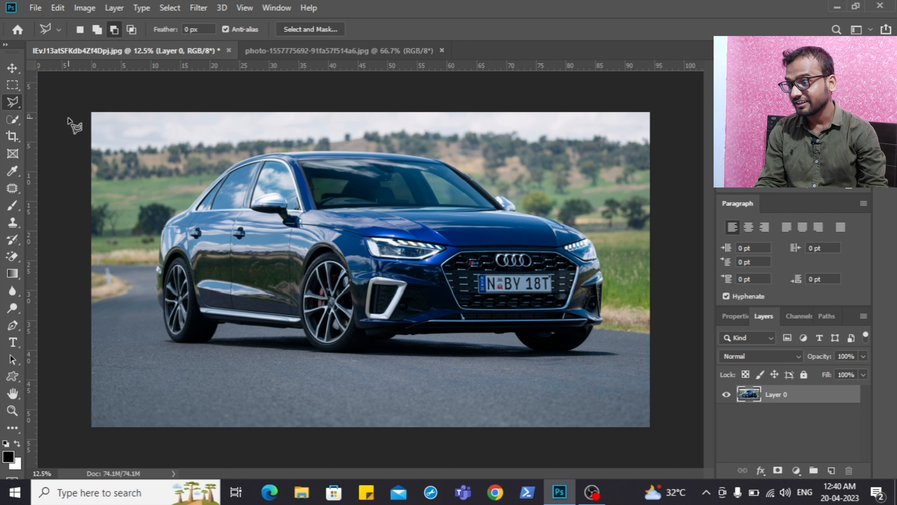
click(12, 68)
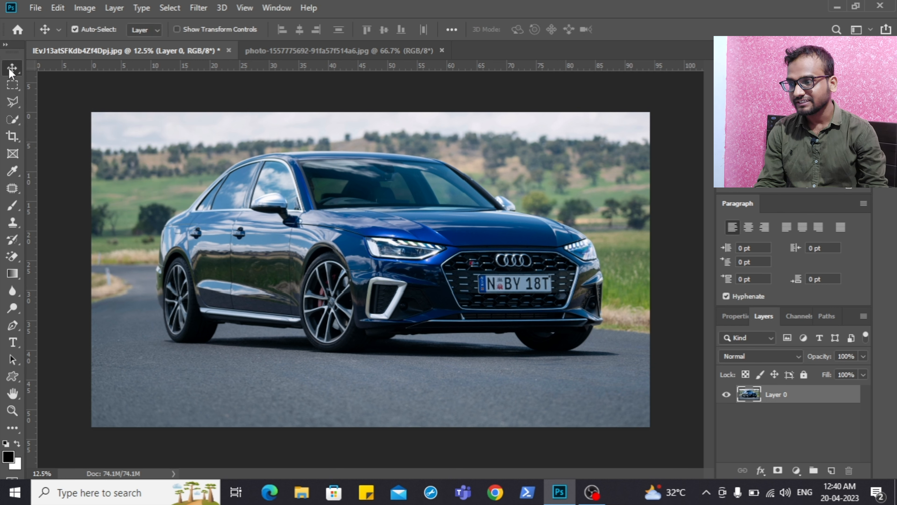
key(l)
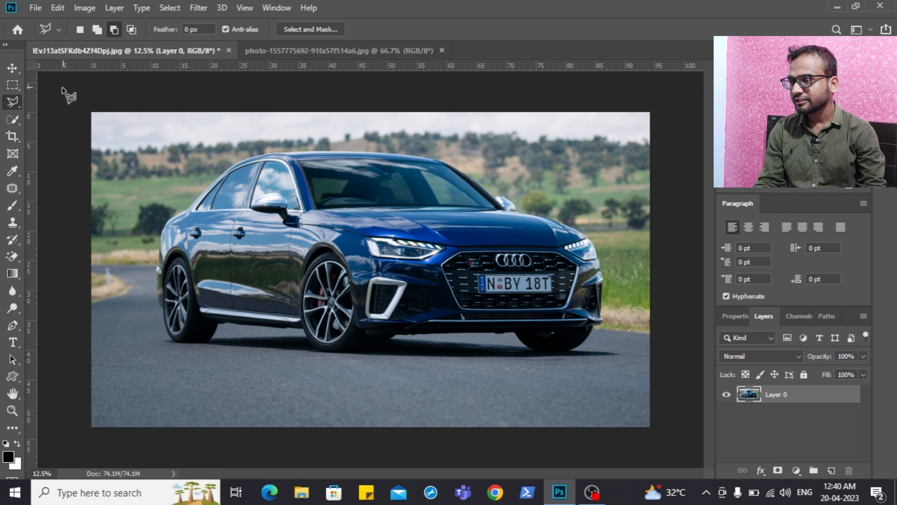
- Select the lower part of the car's rear wheel with a freehand Lasso outline along the tire's edge
right_click(15, 107)
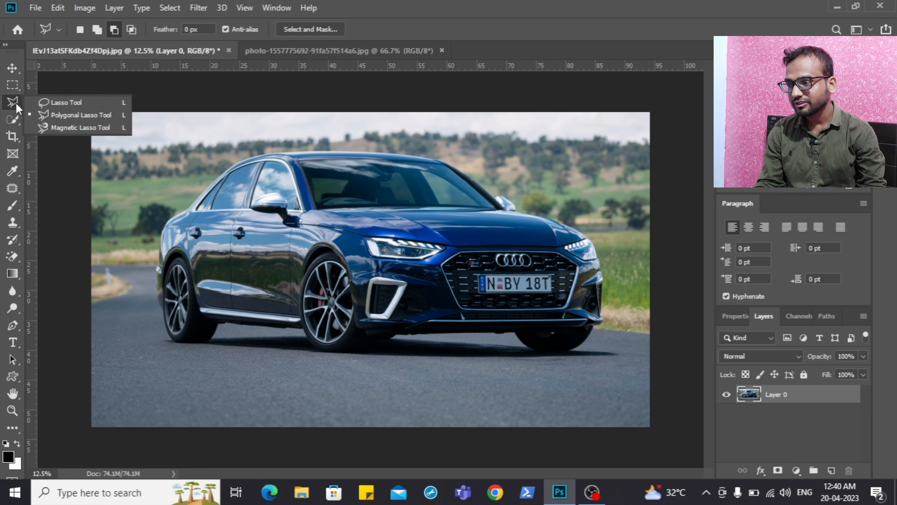
click(74, 103)
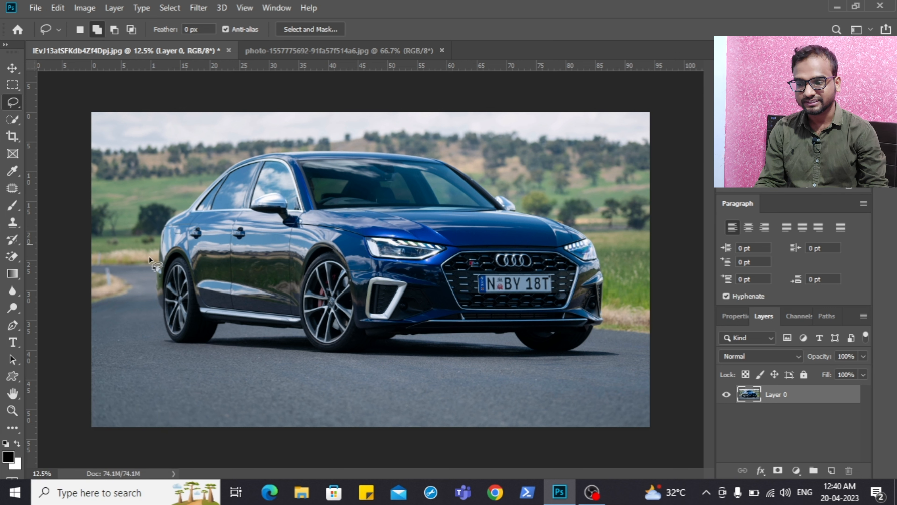
key(z)
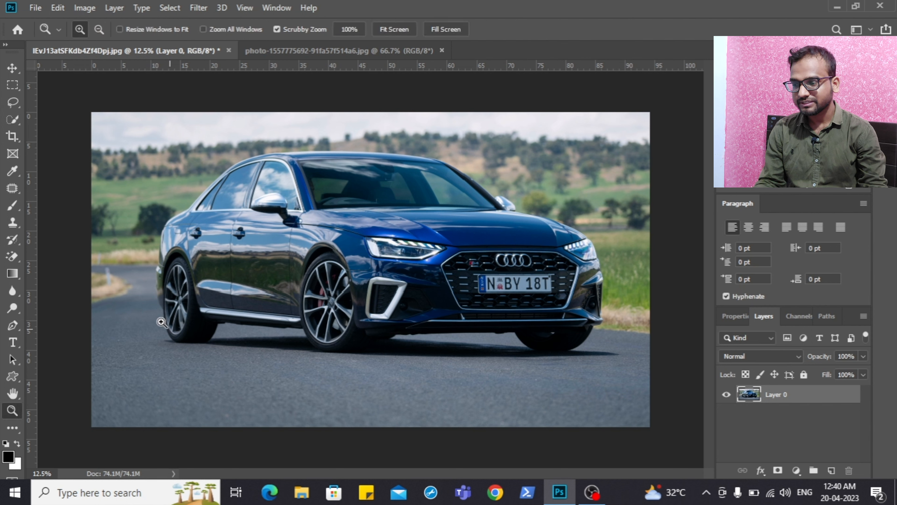
click(153, 340)
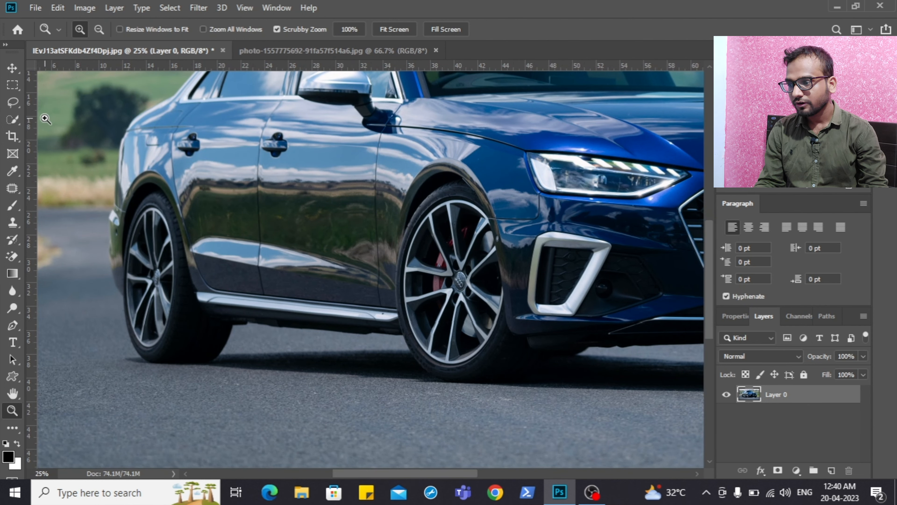
key(l)
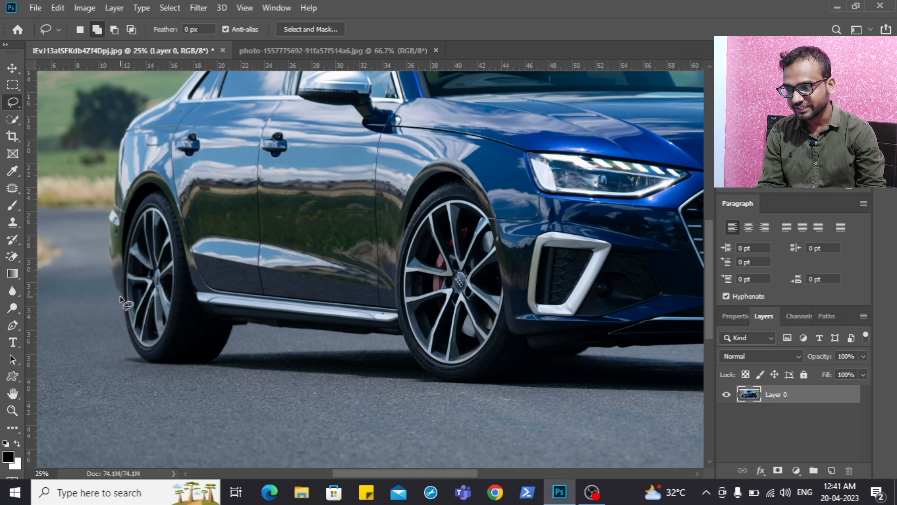
mouse_move(120, 297)
mouse_down()
mouse_move(127, 334)
mouse_move(144, 361)
mouse_move(216, 364)
mouse_up()
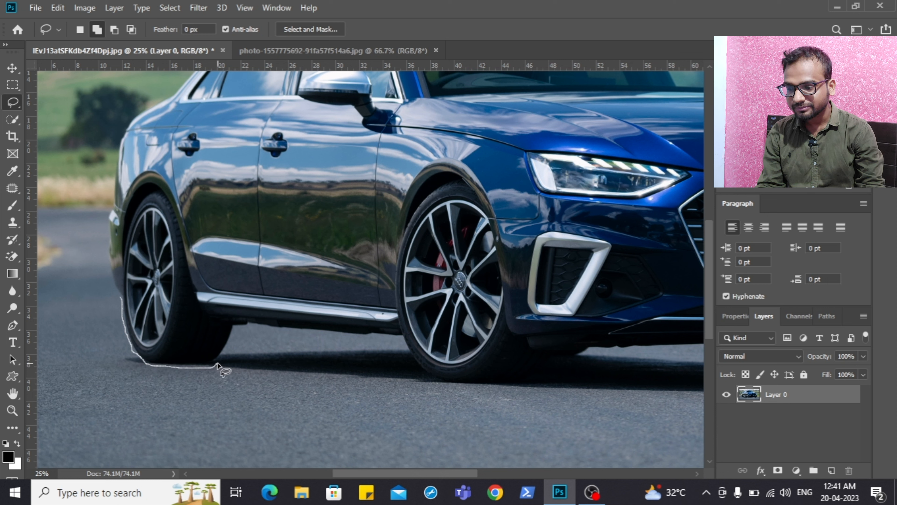
drag(217, 364, 122, 297)
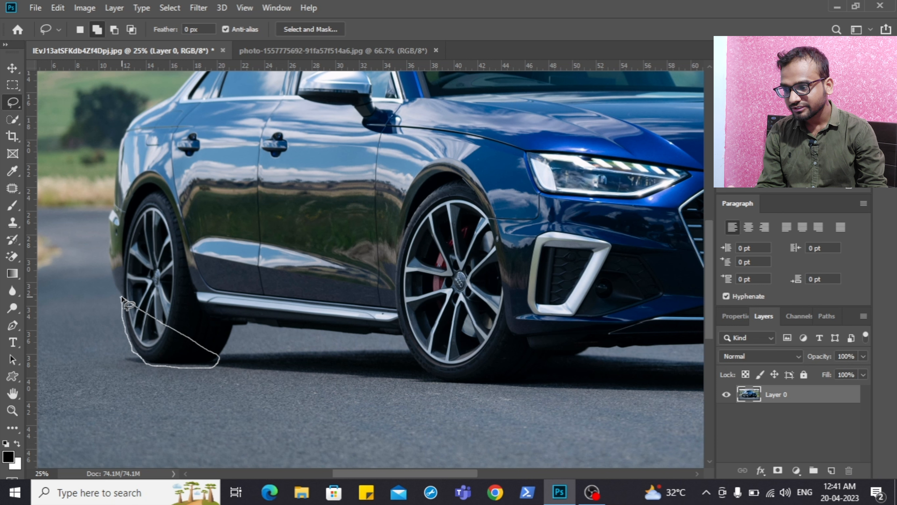
mouse_move(122, 298)
mouse_down()
mouse_move(134, 313)
mouse_move(120, 292)
mouse_up()
mouse_move(208, 348)
mouse_down()
mouse_move(132, 304)
mouse_move(216, 352)
mouse_move(188, 345)
mouse_up()
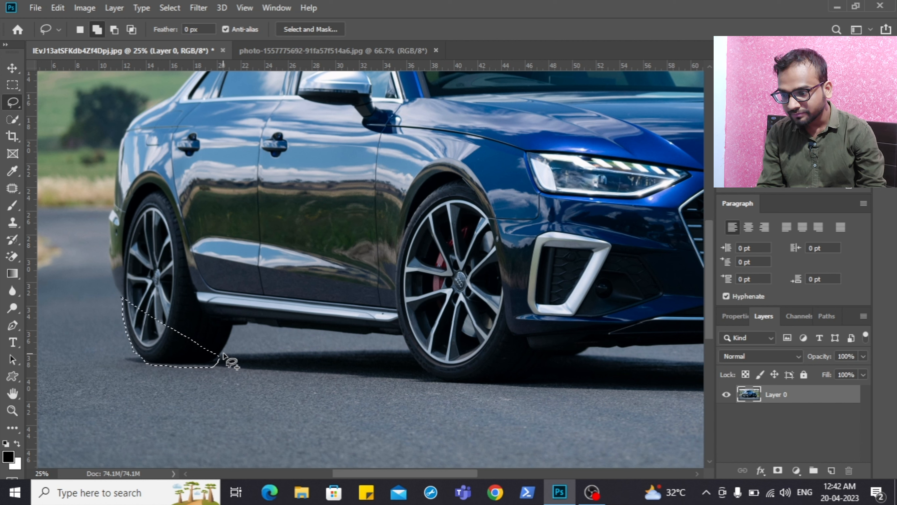
- Add the side sill area between the rear and front wheels to the selection with a freehand Lasso outline
drag(224, 349, 231, 337)
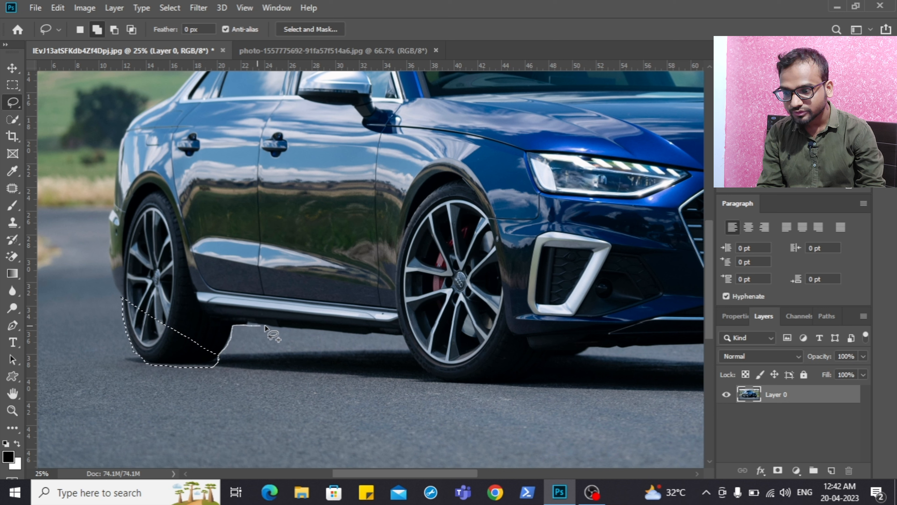
drag(267, 326, 362, 334)
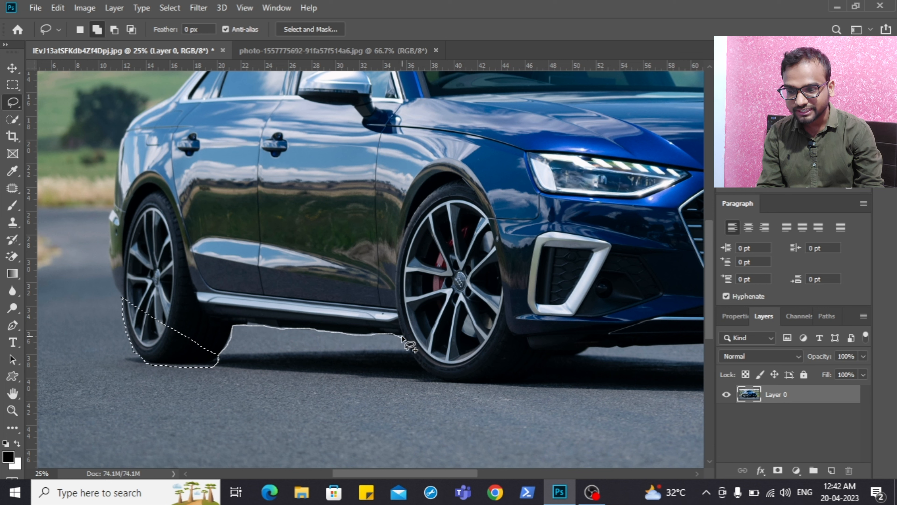
mouse_move(402, 334)
mouse_down()
mouse_move(389, 293)
mouse_move(324, 278)
mouse_move(262, 283)
mouse_move(218, 326)
mouse_move(217, 360)
mouse_up()
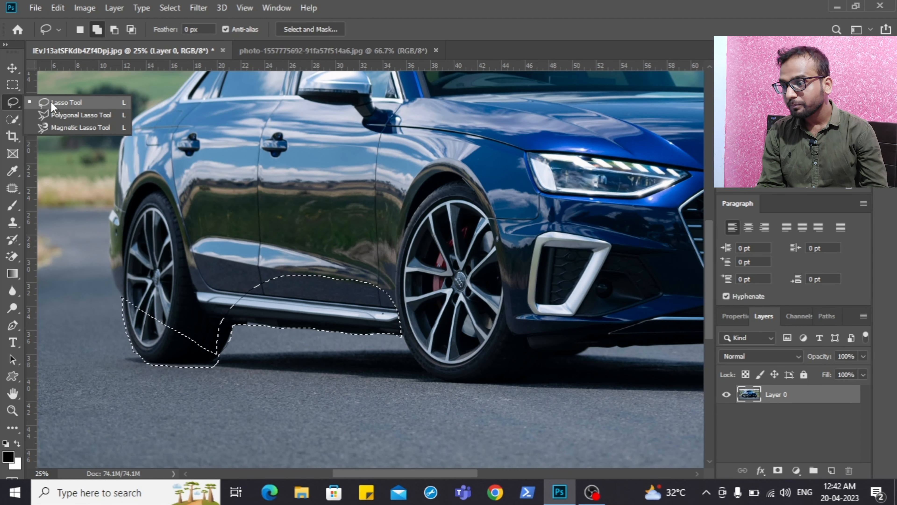
- Switch to the Polygonal Lasso Tool, then deselect and restore the selection around the rear wheel and sill
click(55, 115)
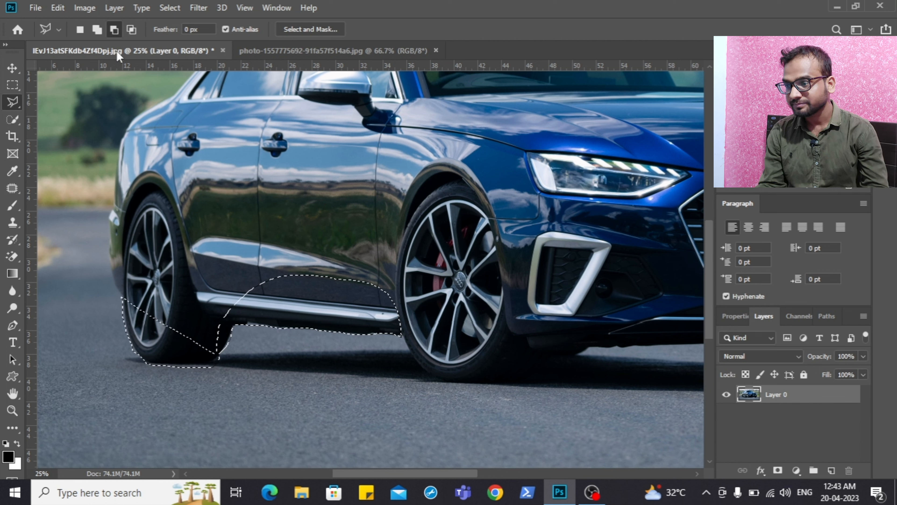
click(80, 29)
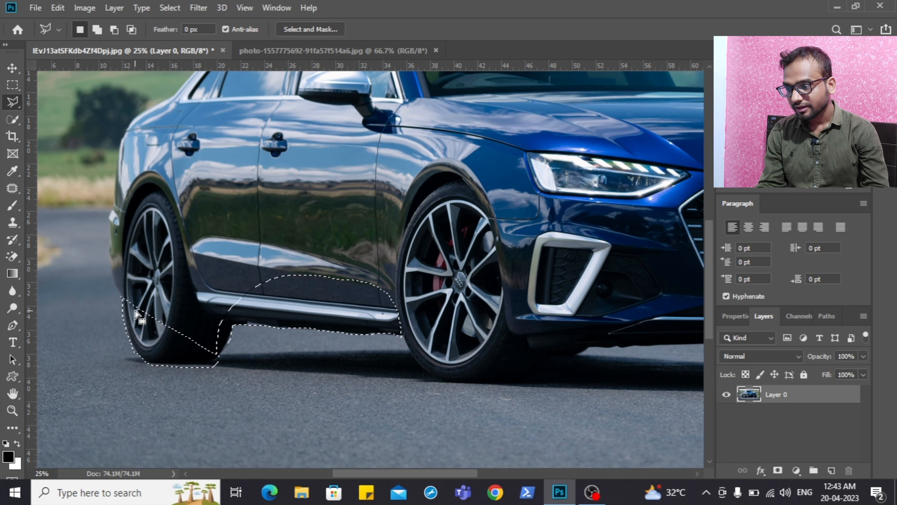
key(z)
click(104, 278)
click(105, 278)
click(104, 278)
click(102, 277)
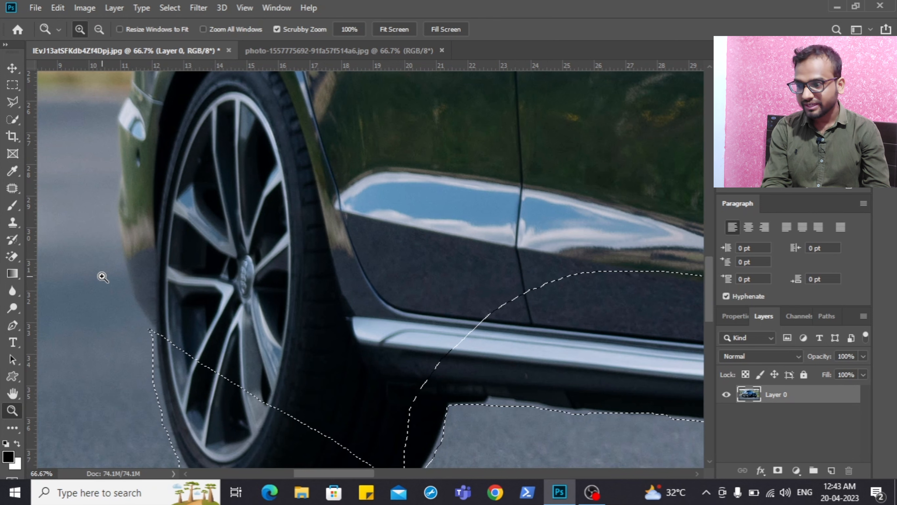
key(l)
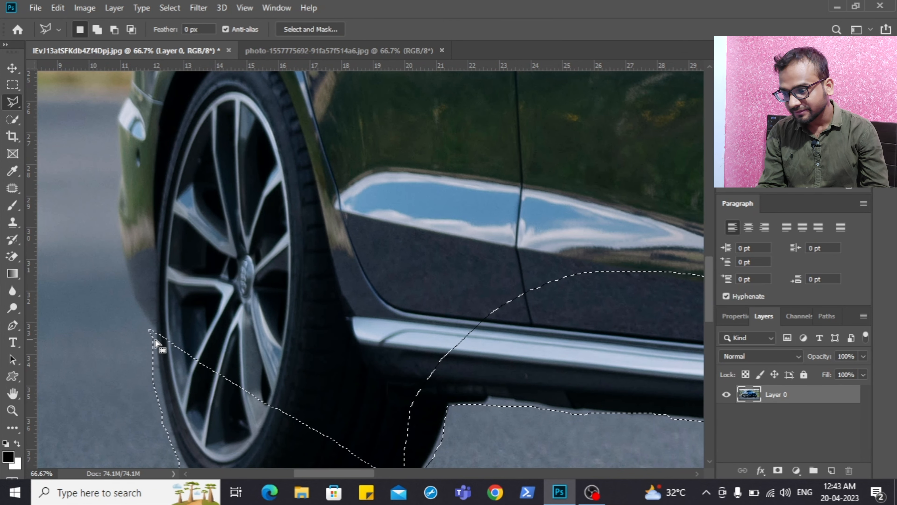
key(ctrl+d)
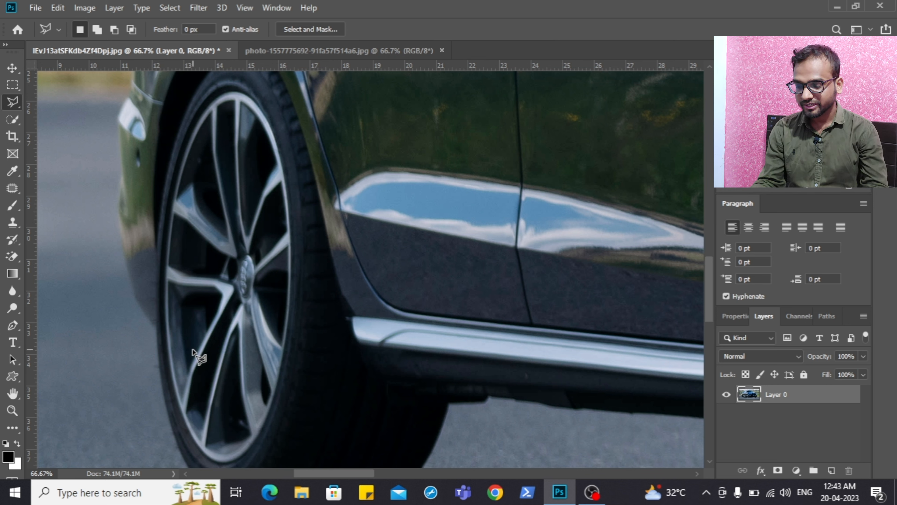
key(ctrl+shift+d)
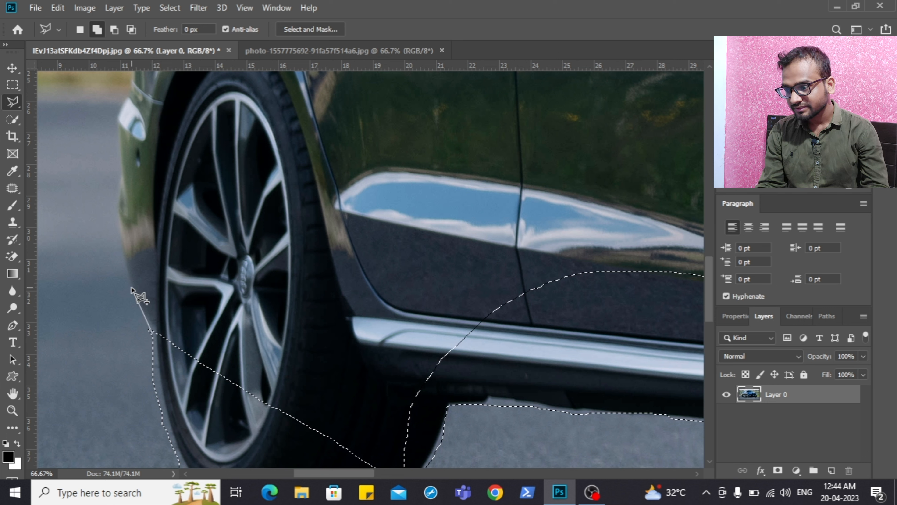
- Trace the car's rear bumper edge with Polygonal Lasso points, from beside the rear wheel up to the bumper's upper corner
click(127, 274)
click(123, 241)
click(118, 199)
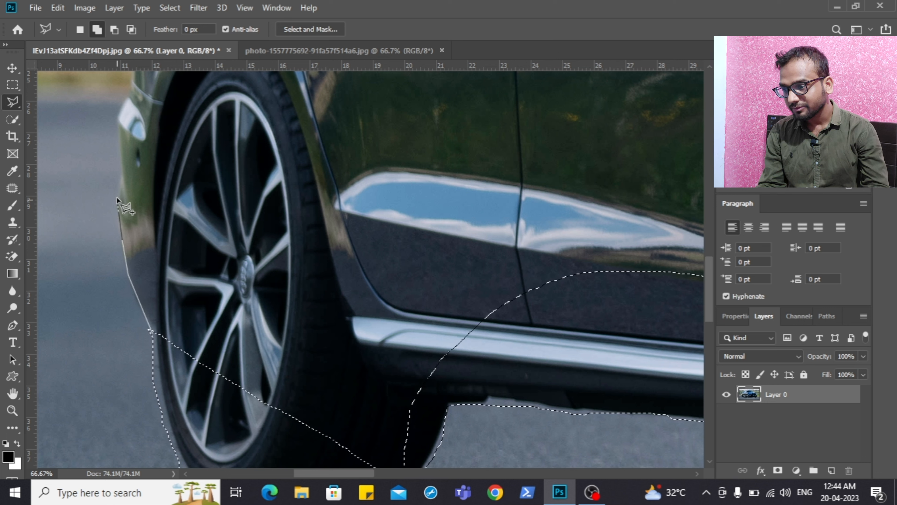
click(123, 173)
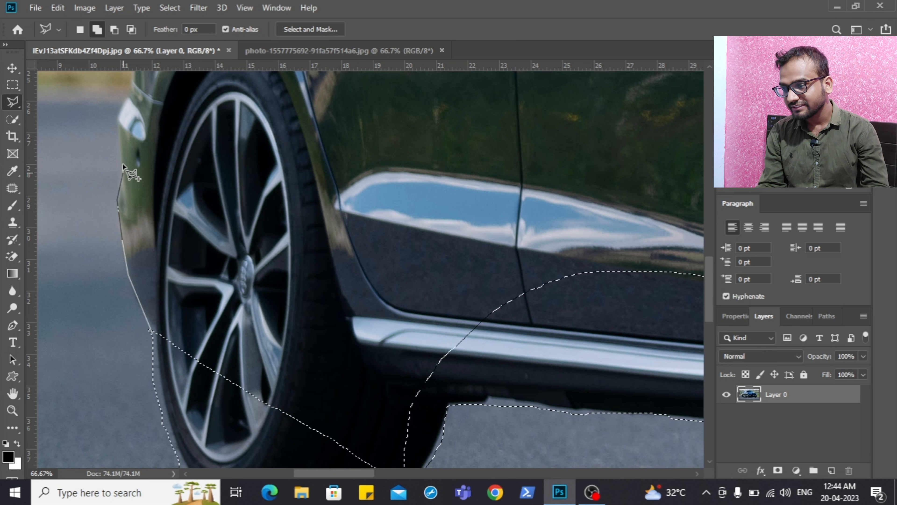
click(116, 120)
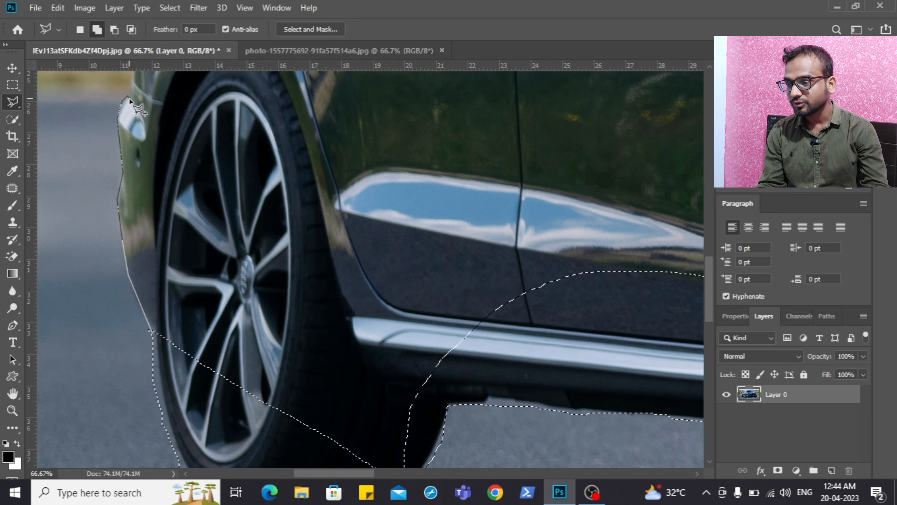
click(127, 96)
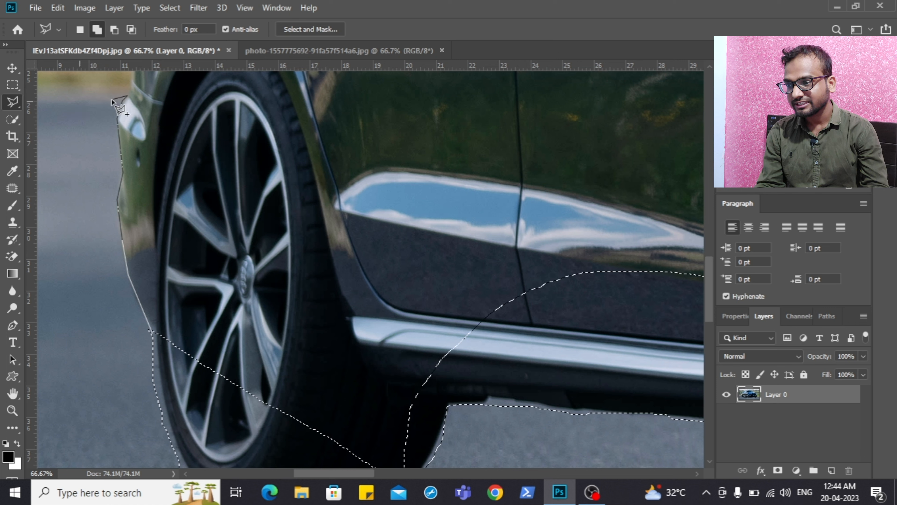
- Place stray Polygonal Lasso points on the background beside the rear bumper and delete them again
click(82, 88)
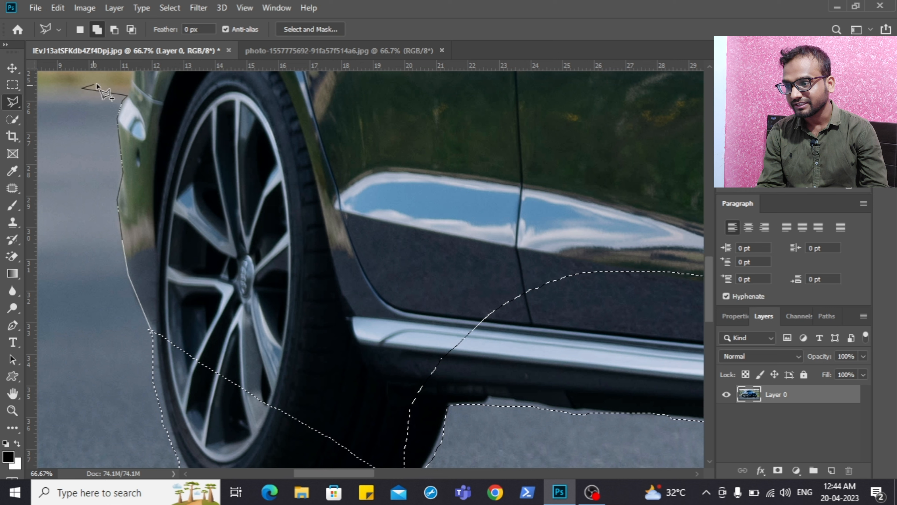
click(129, 78)
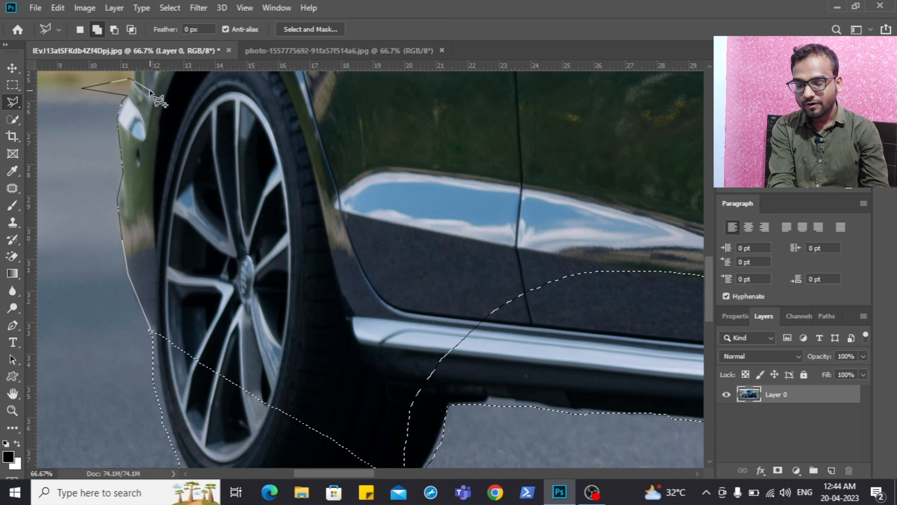
key(BackSpace)
key(BackSpace)
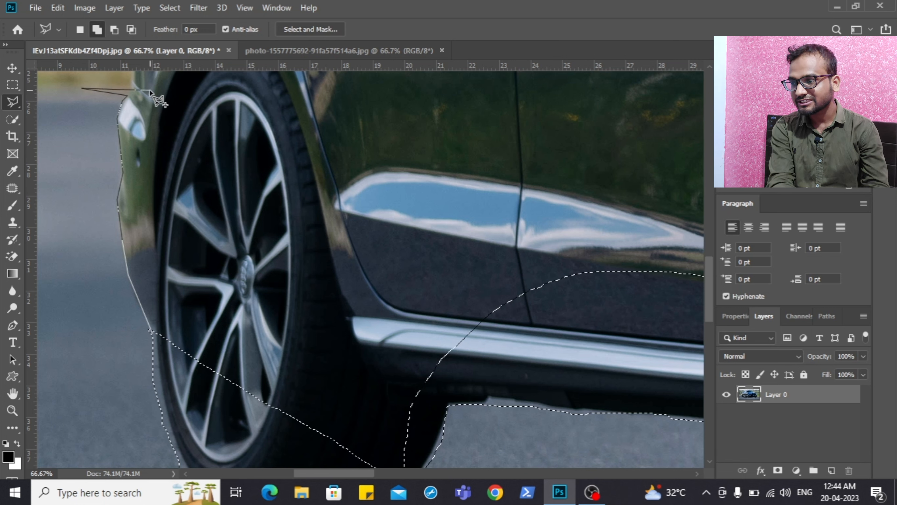
click(81, 88)
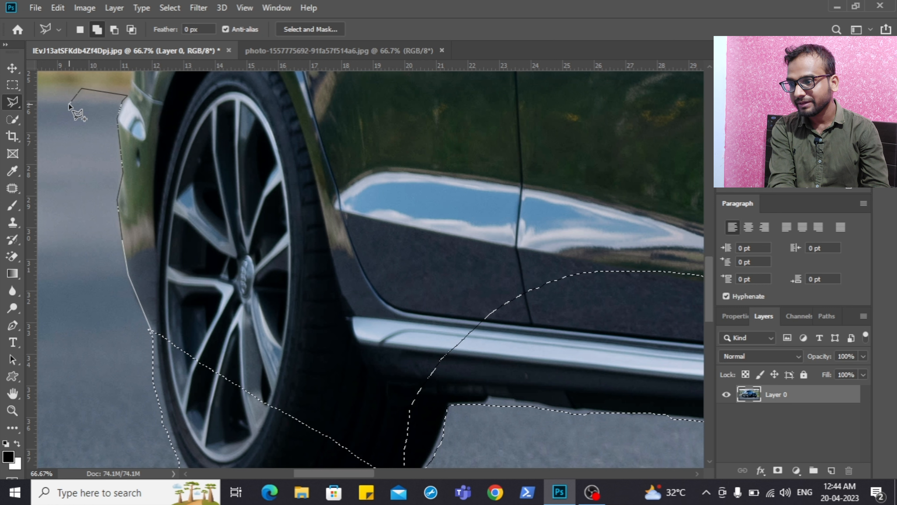
key(BackSpace)
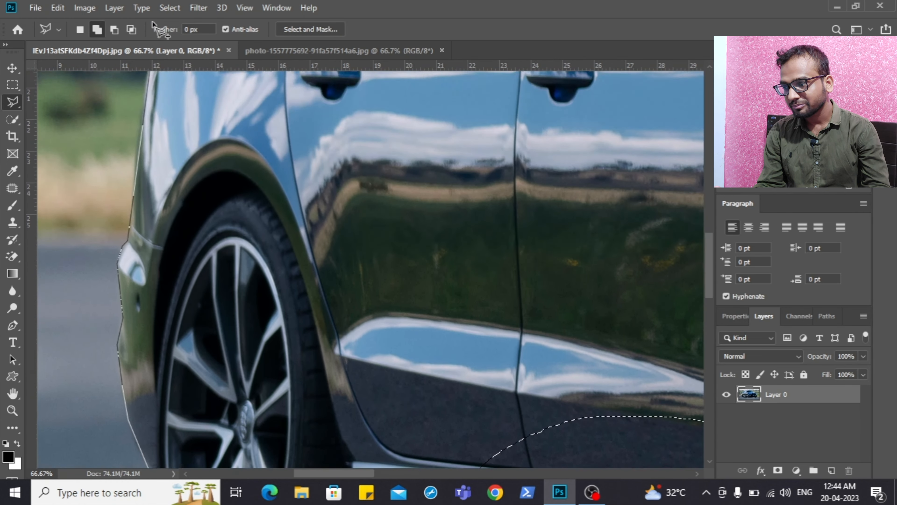
- Continue the polygonal outline up the rear fender to the rear window, and close it beside the rear wheel to add the area
scroll(132, 316, down, 2)
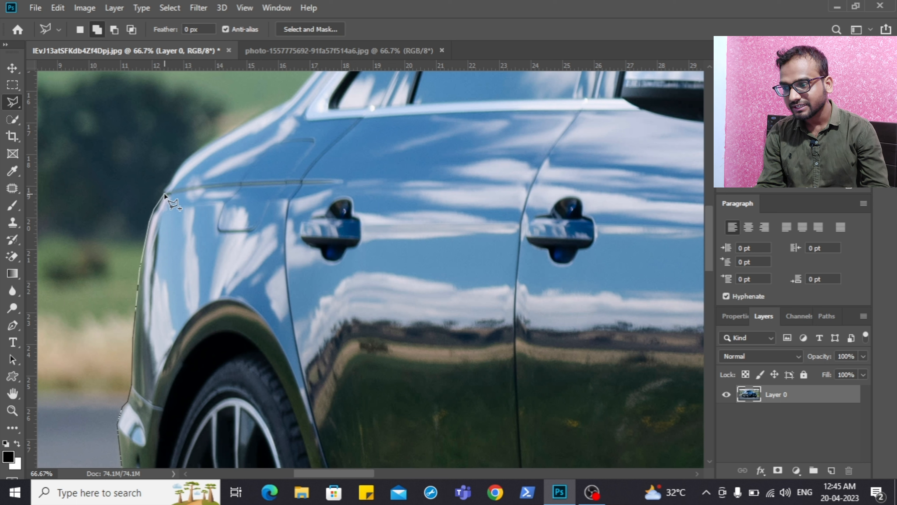
click(193, 153)
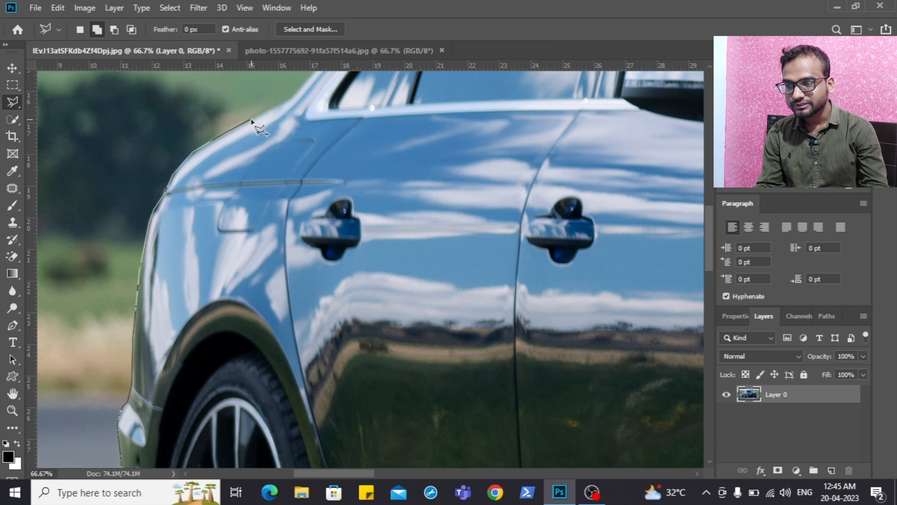
click(293, 98)
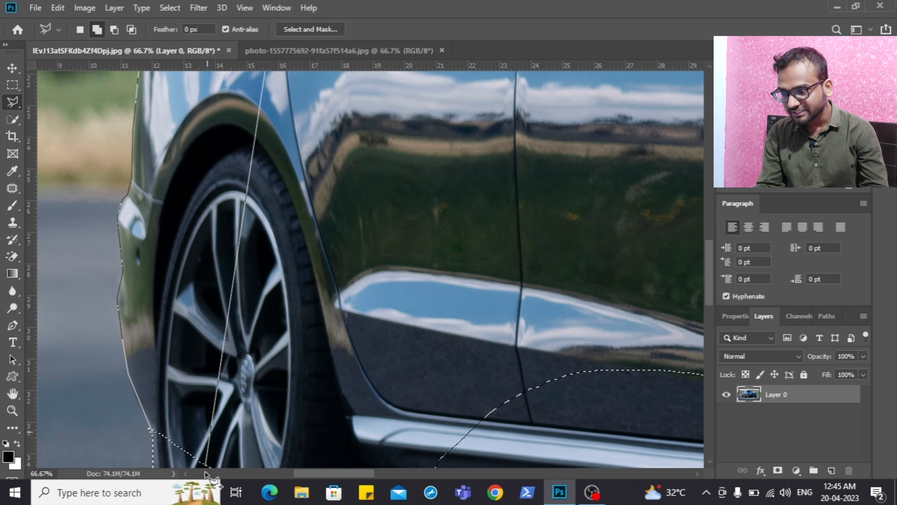
click(152, 425)
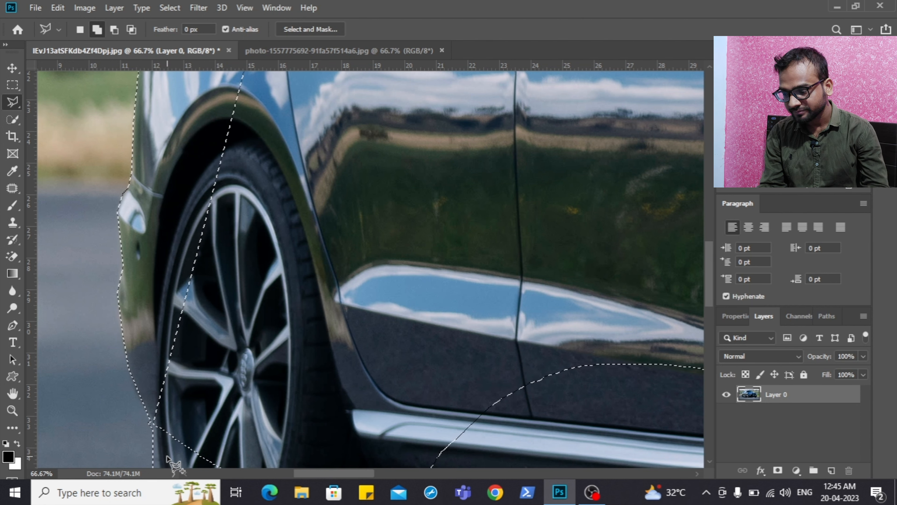
- Examine up close where the selected areas meet beside the rear wheel, and check the selection across the whole photo
key(z)
click(142, 441)
click(142, 441)
click(184, 401)
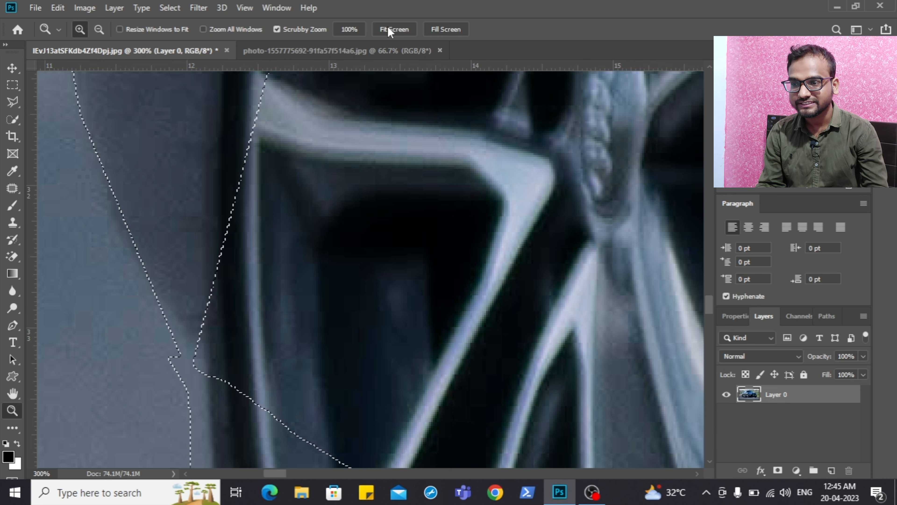
click(398, 31)
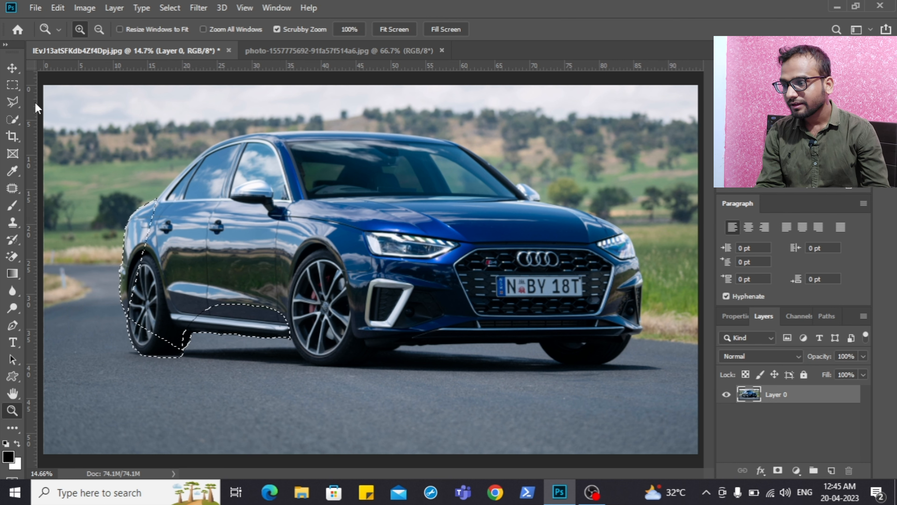
- Switch to the Magnetic Lasso Tool in Add to selection mode for the car's rear roofline
click(9, 103)
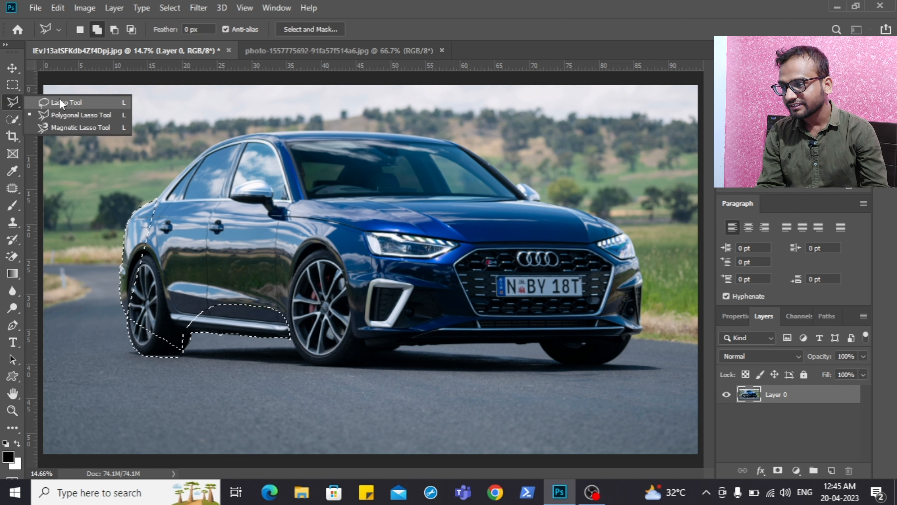
click(91, 128)
key(z)
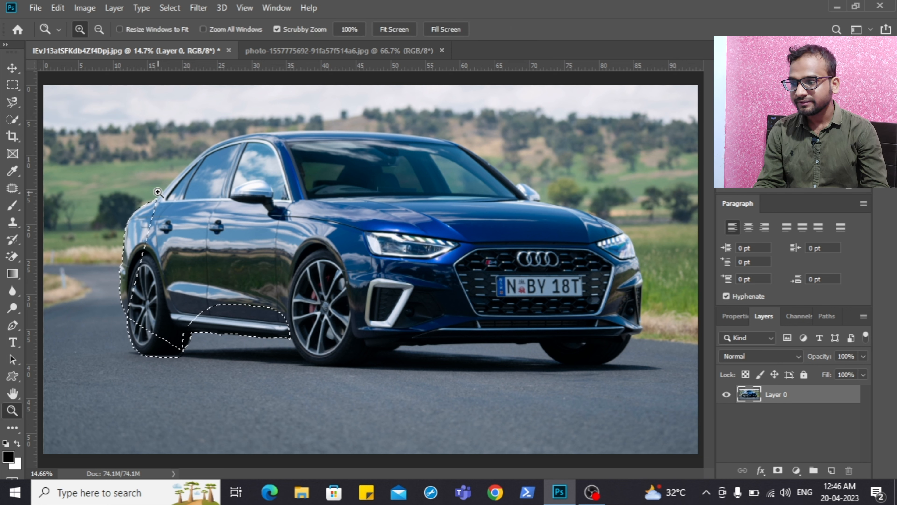
click(155, 179)
click(151, 177)
click(151, 176)
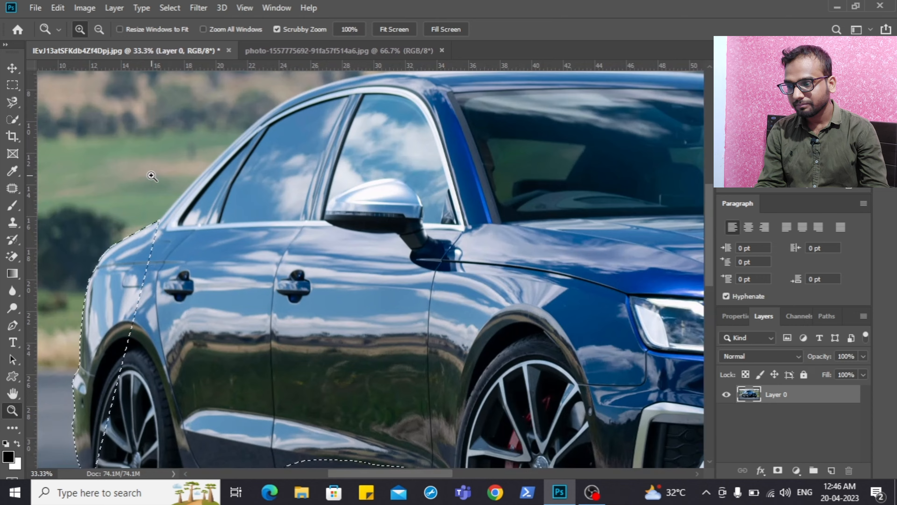
click(151, 175)
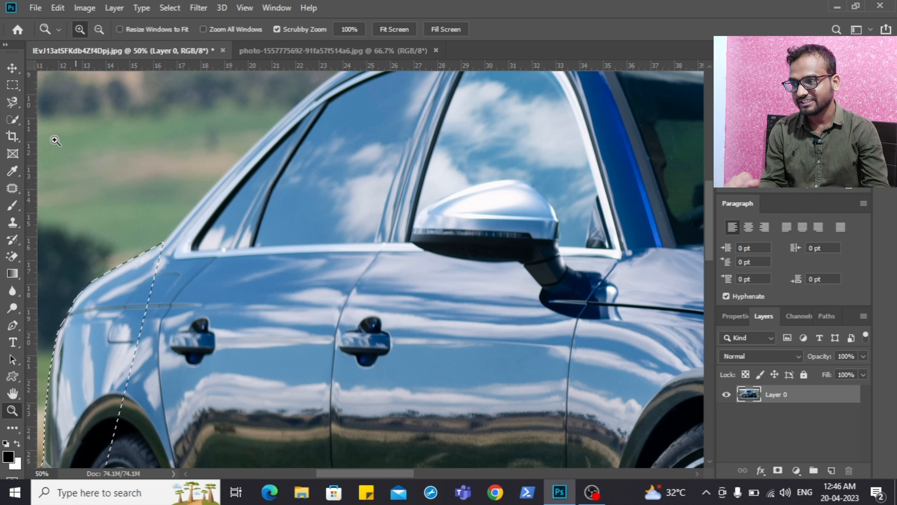
click(12, 103)
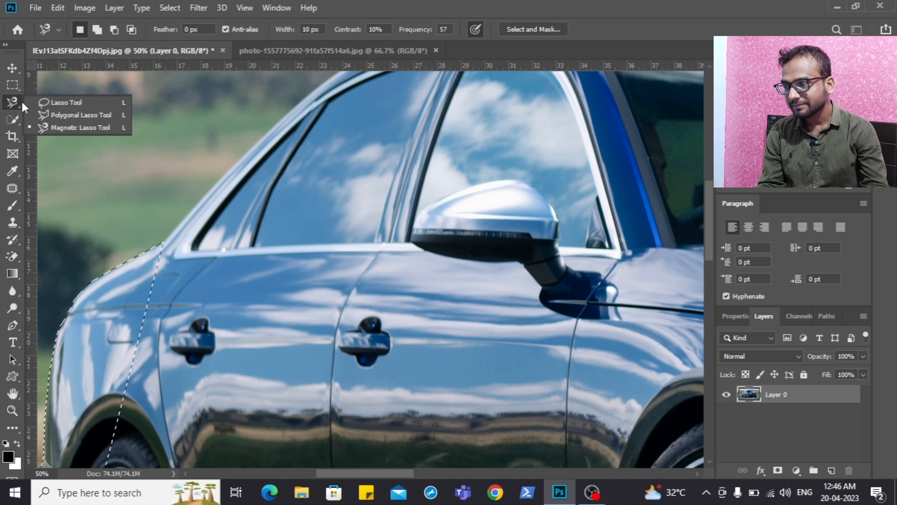
click(85, 128)
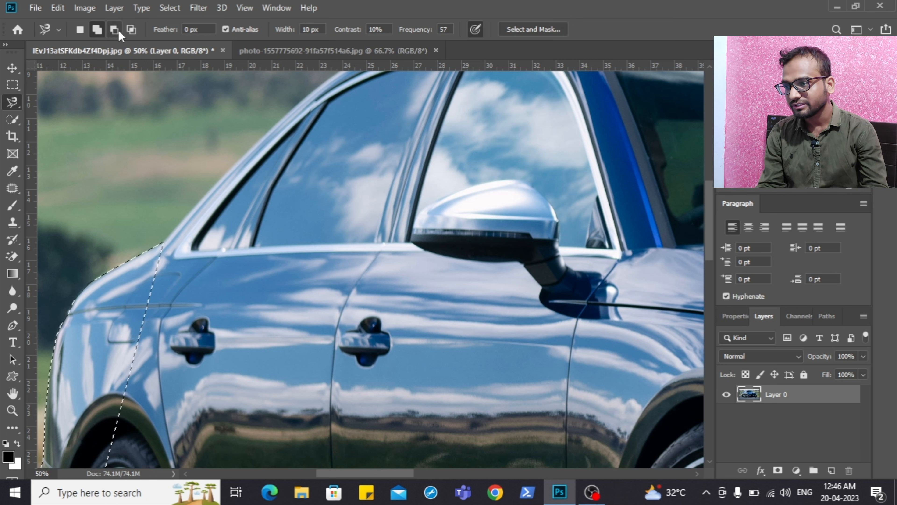
click(98, 30)
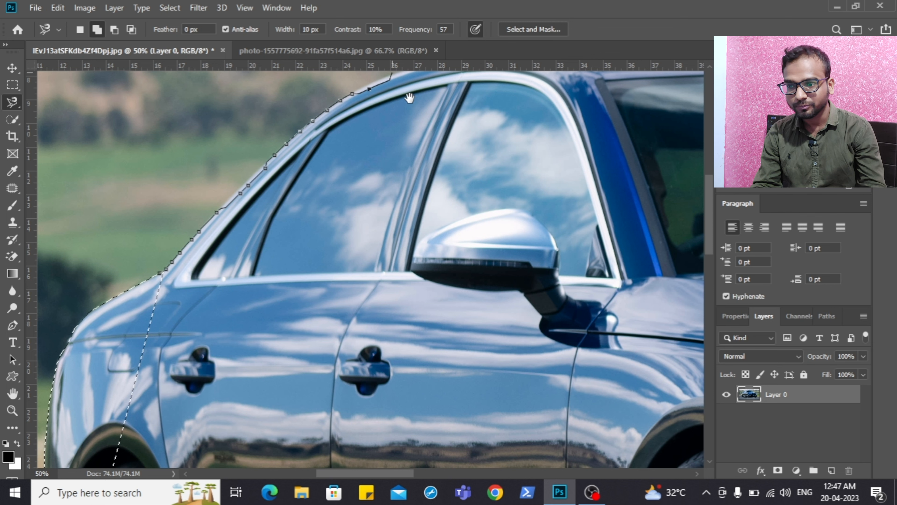
- Trace the car's roofline, windshield pillar, hood and headlight edge down to the front bumper with the Magnetic Lasso
drag(409, 96, 356, 227)
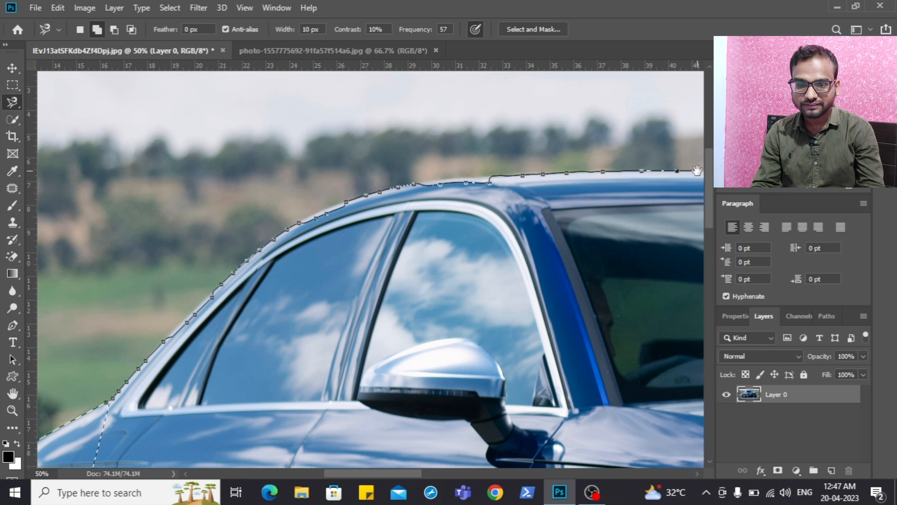
mouse_move(689, 174)
mouse_down()
mouse_move(325, 184)
mouse_move(263, 202)
mouse_up()
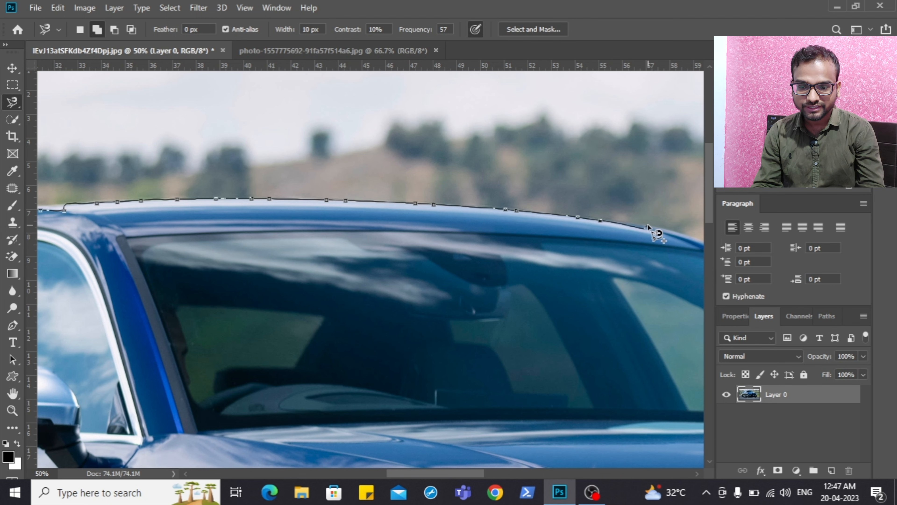
drag(648, 224, 377, 202)
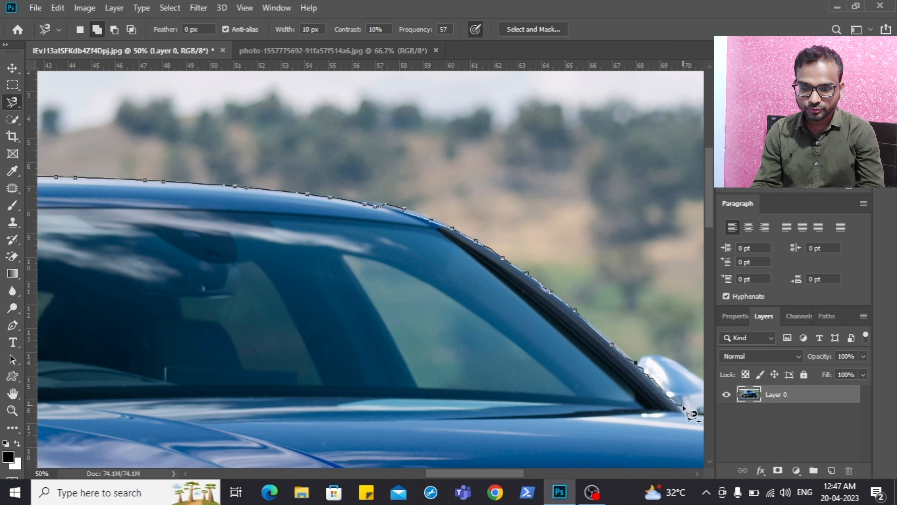
mouse_move(693, 414)
mouse_down()
mouse_move(615, 385)
mouse_move(423, 285)
mouse_up()
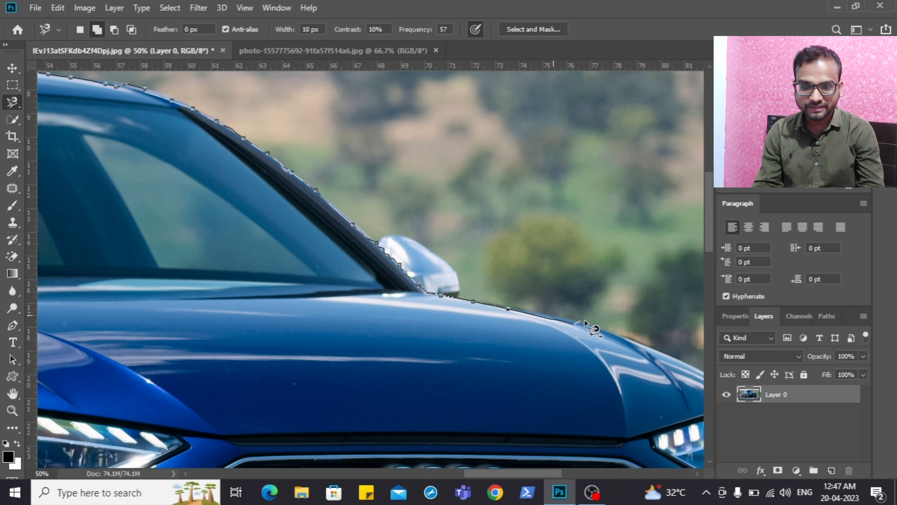
drag(669, 355, 395, 161)
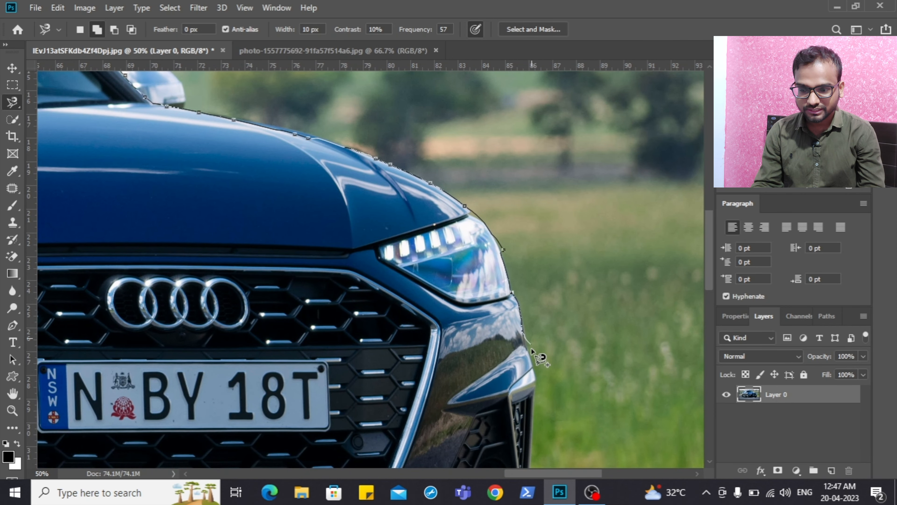
mouse_move(537, 376)
mouse_down()
mouse_move(542, 230)
mouse_move(556, 168)
mouse_up()
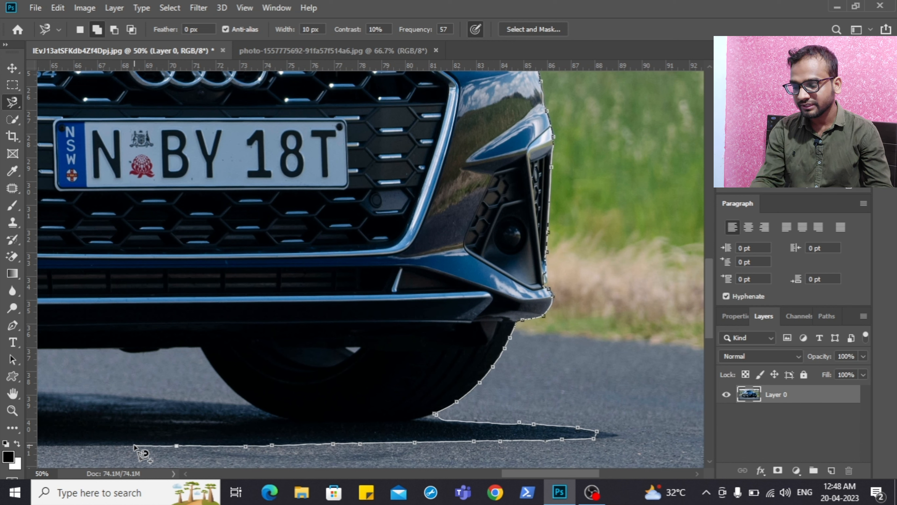
- Continue the magnetic outline along the lower edge of the car's shadow, from the front bumper back to the rear wheel
key(space)
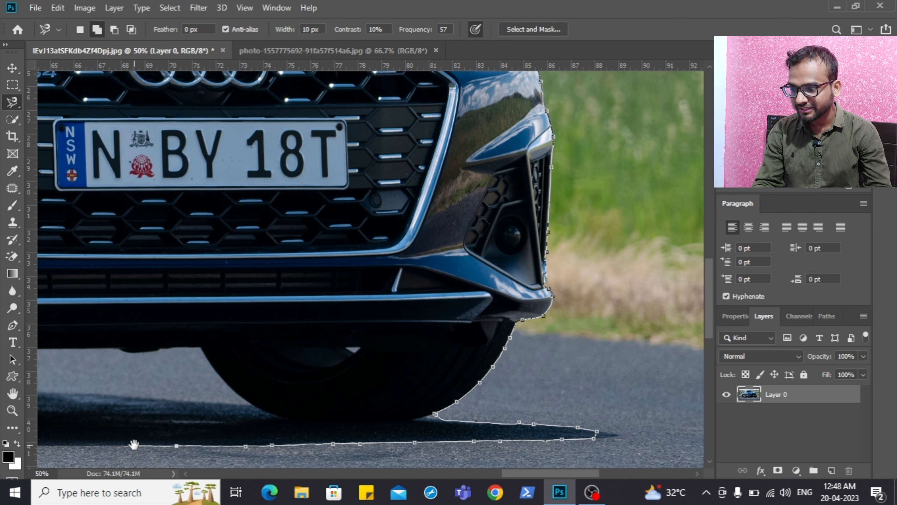
drag(134, 444, 597, 436)
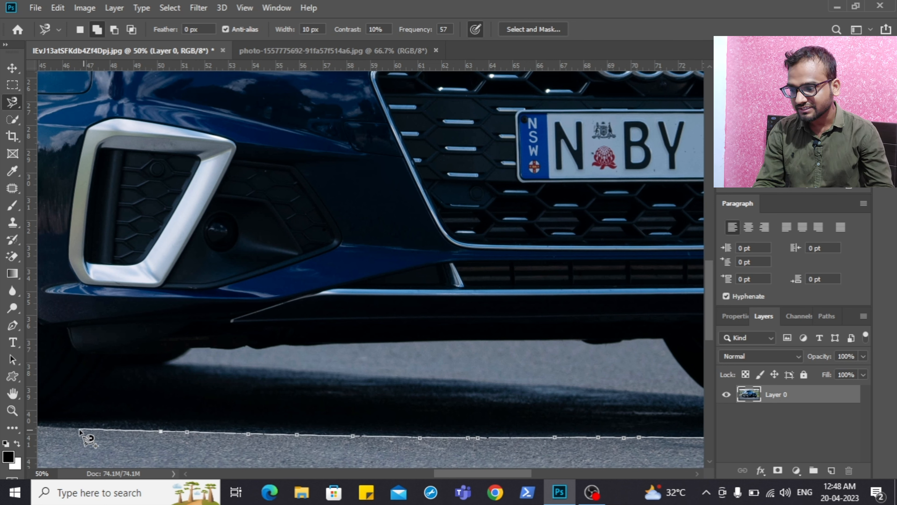
drag(79, 431, 452, 437)
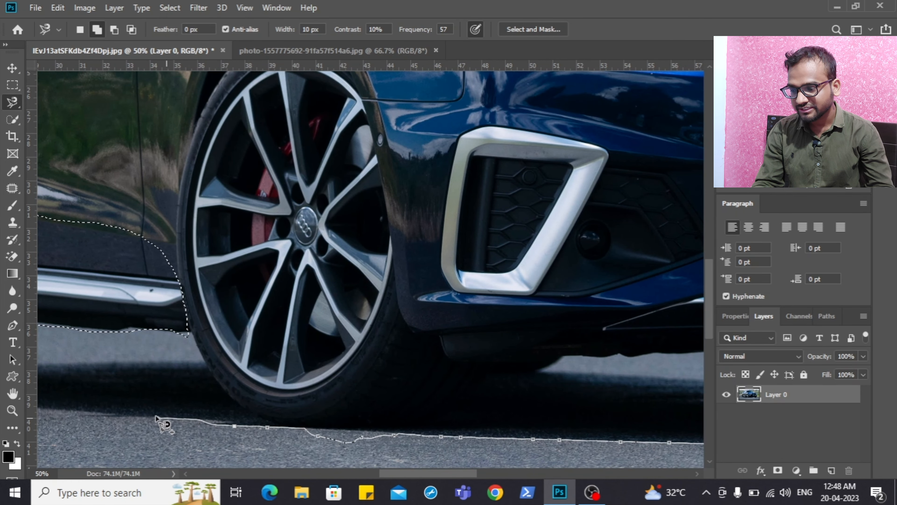
drag(76, 410, 457, 420)
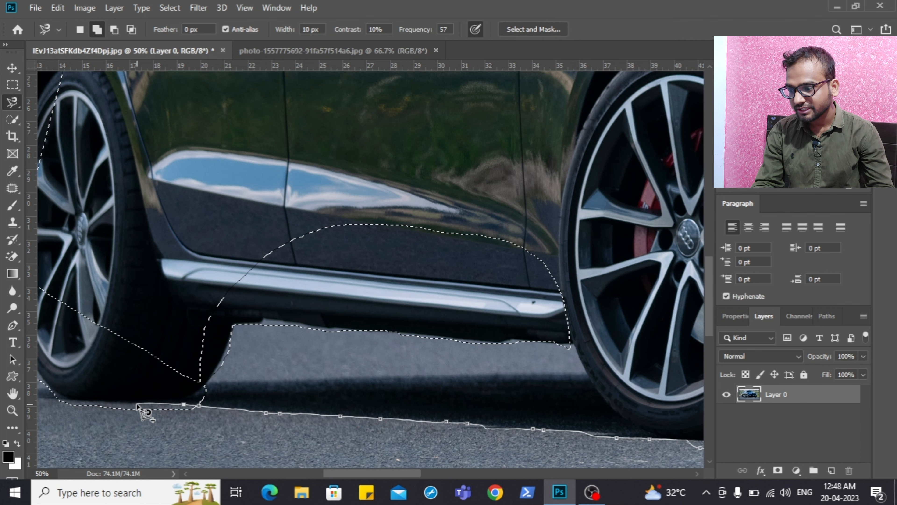
- Lead the magnetic outline up through the rear wheel and rear door, and close it at the base of the rear window
drag(100, 401, 234, 440)
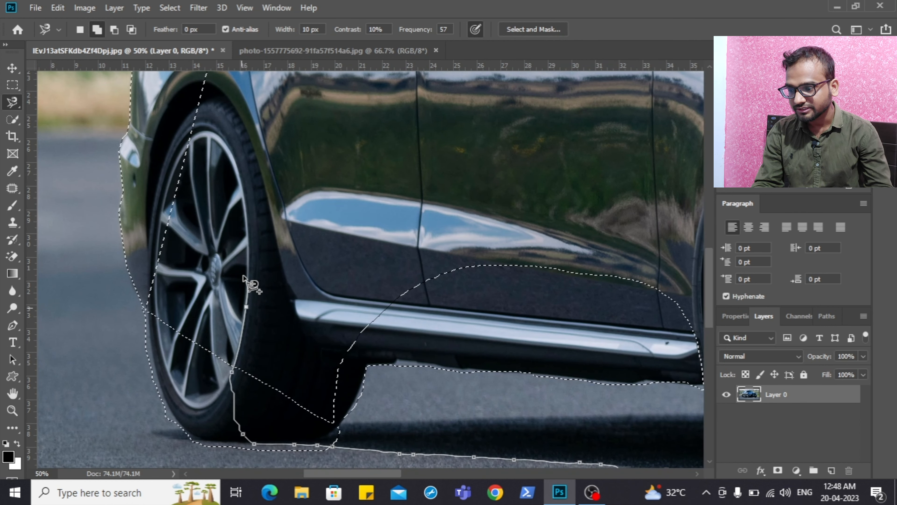
mouse_move(241, 207)
mouse_down()
mouse_move(225, 291)
mouse_move(223, 425)
mouse_up()
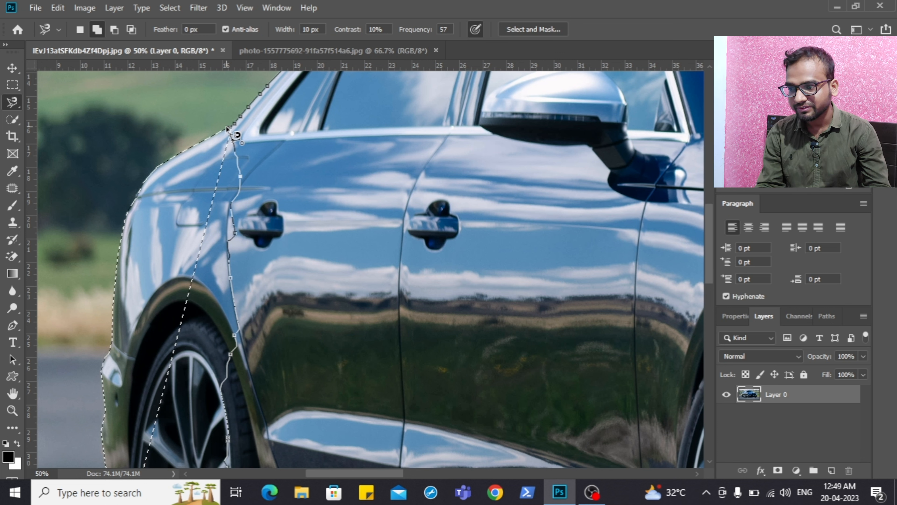
double_click(228, 128)
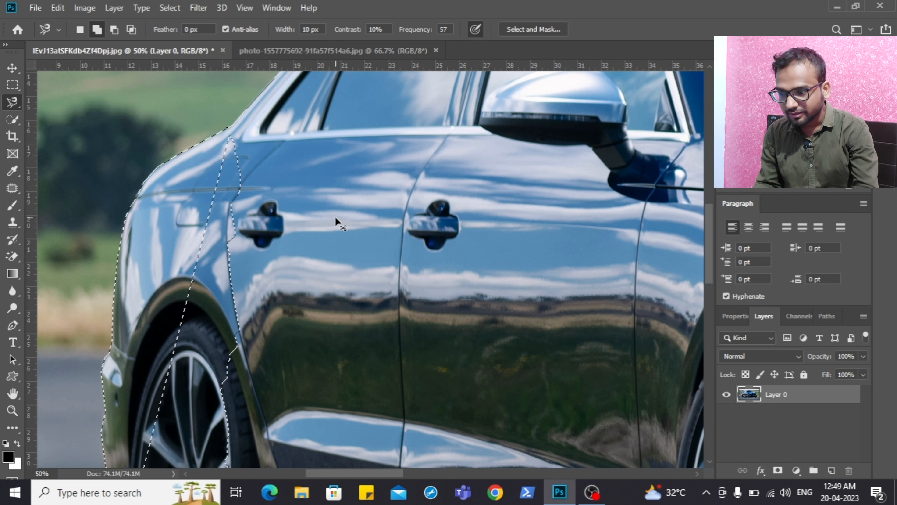
- Close the unselected gap between the rear quarter panel and rear door by adding freehand Lasso loops to the selection
key(ctrl+0)
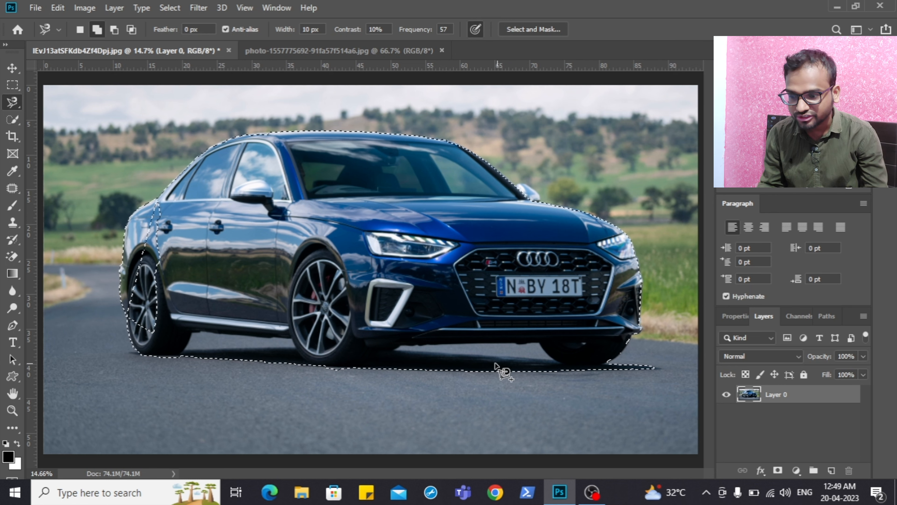
key(z)
click(113, 316)
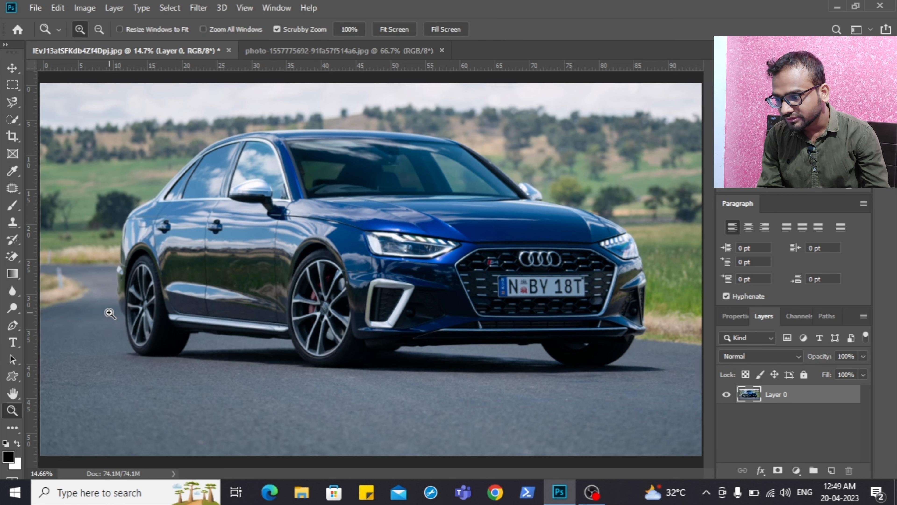
click(112, 314)
click(110, 313)
click(109, 312)
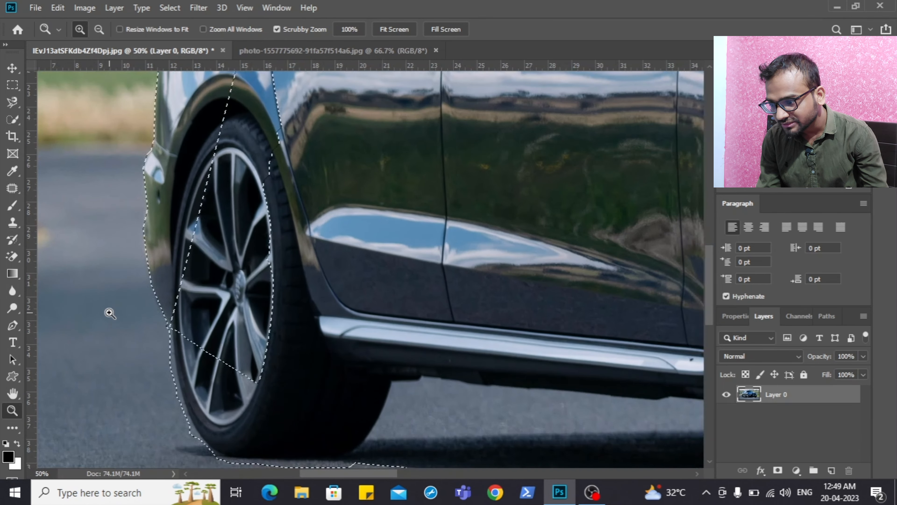
click(109, 313)
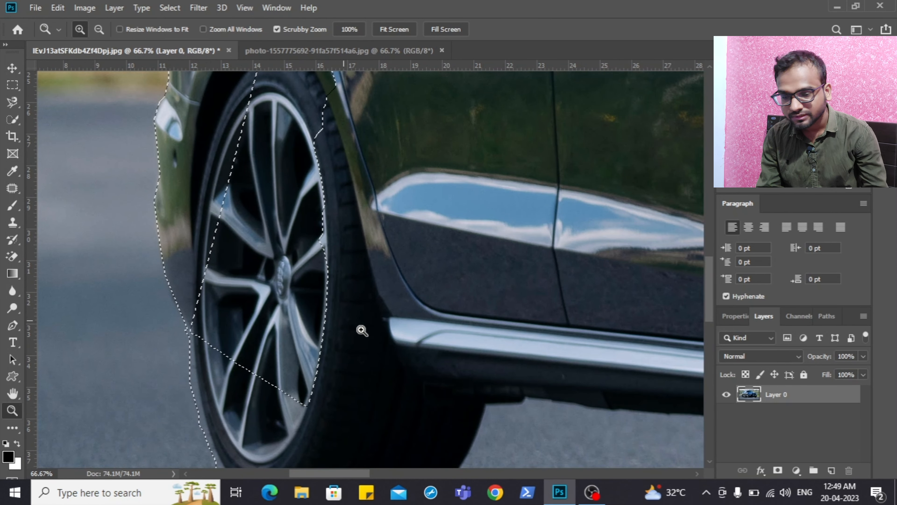
scroll(507, 304, up, 2)
scroll(507, 304, up, 8)
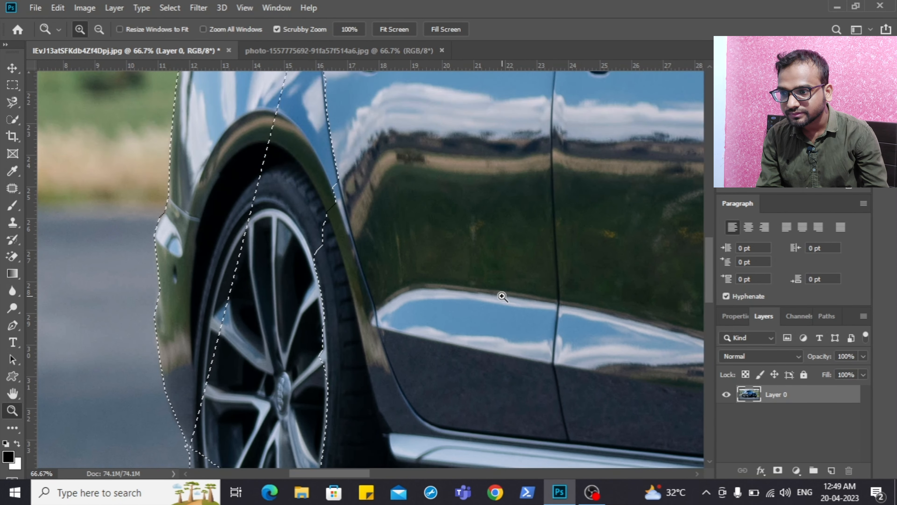
scroll(503, 297, up, 5)
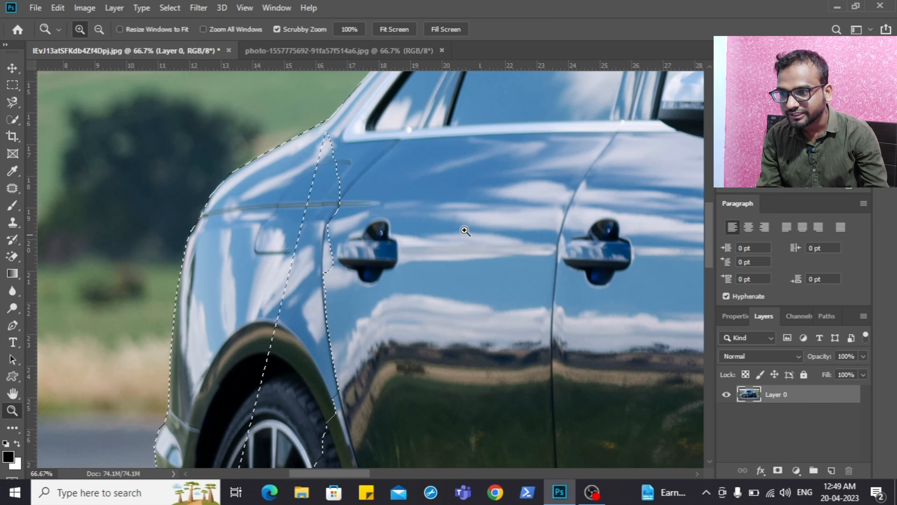
click(13, 102)
click(57, 102)
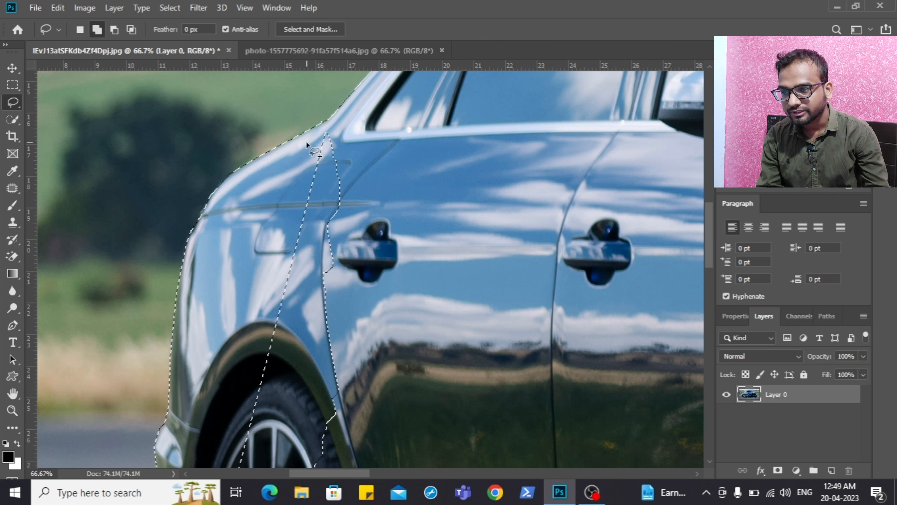
drag(307, 141, 339, 124)
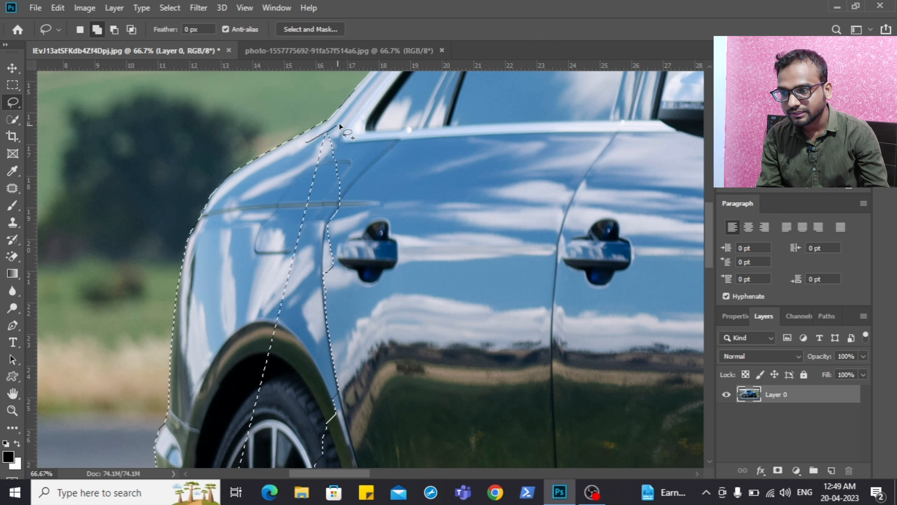
mouse_move(357, 350)
mouse_down()
mouse_move(275, 336)
mouse_move(316, 175)
mouse_up()
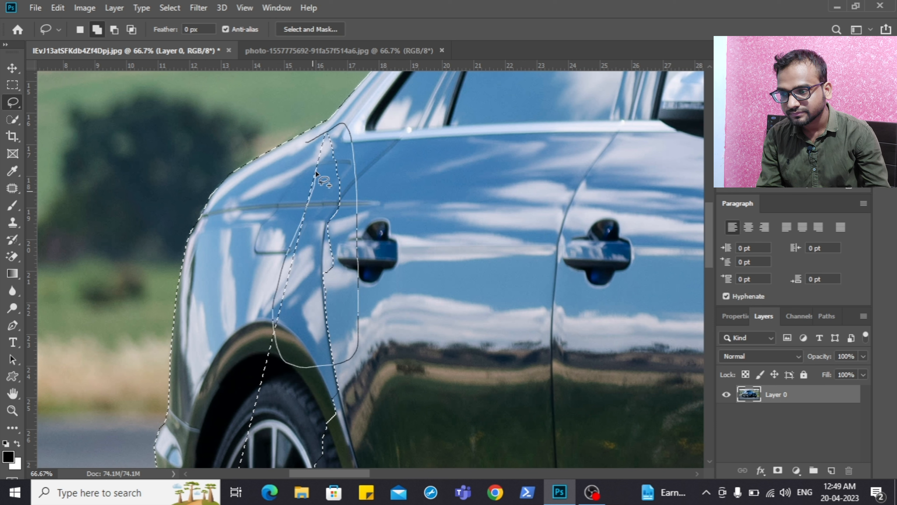
drag(309, 138, 310, 139)
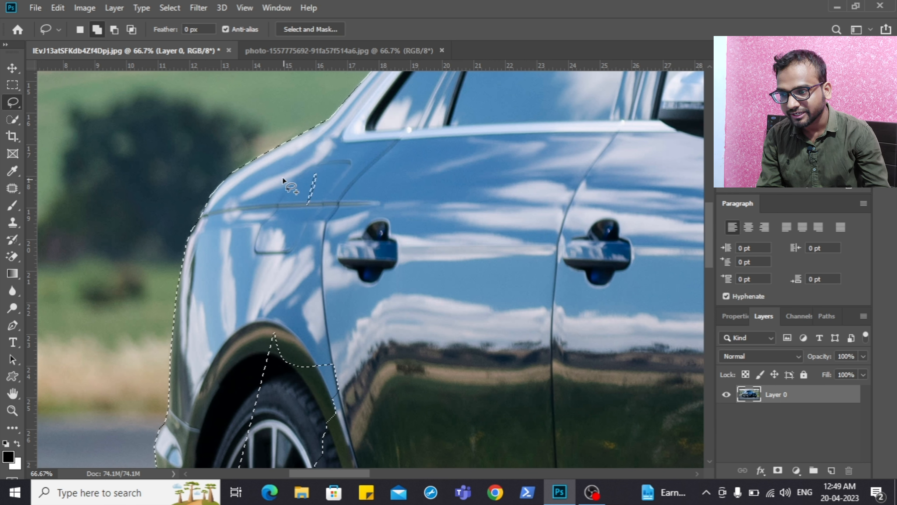
mouse_move(299, 183)
mouse_down()
mouse_move(343, 214)
mouse_move(322, 170)
mouse_up()
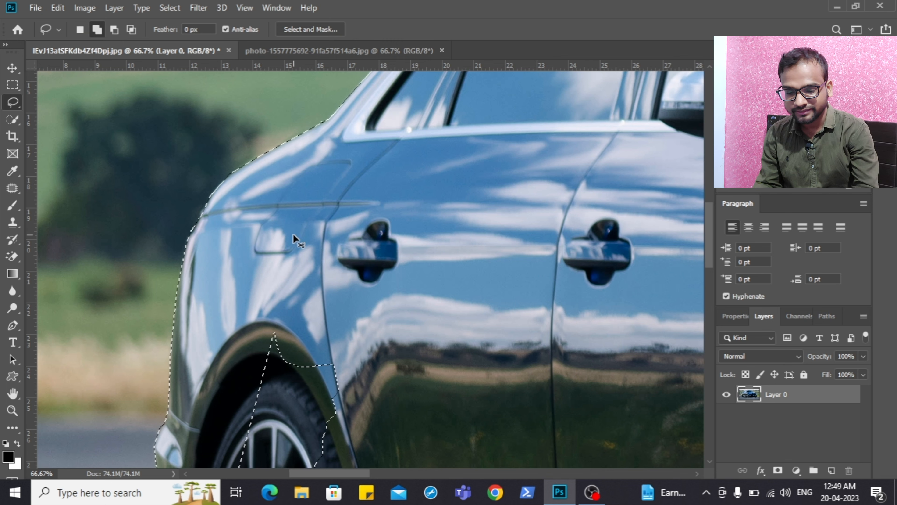
- Try a small freehand loop on the road in New selection mode, undo it and return to Add to selection
key(ctrl+0)
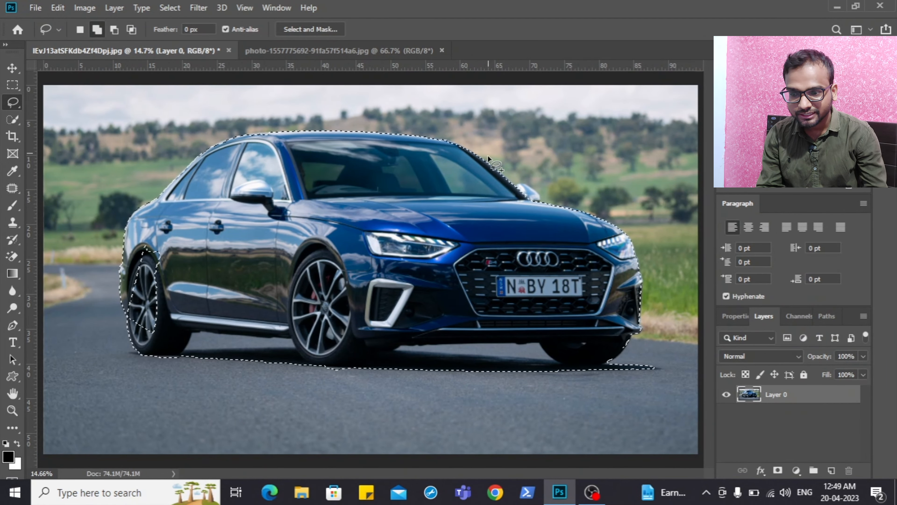
click(79, 30)
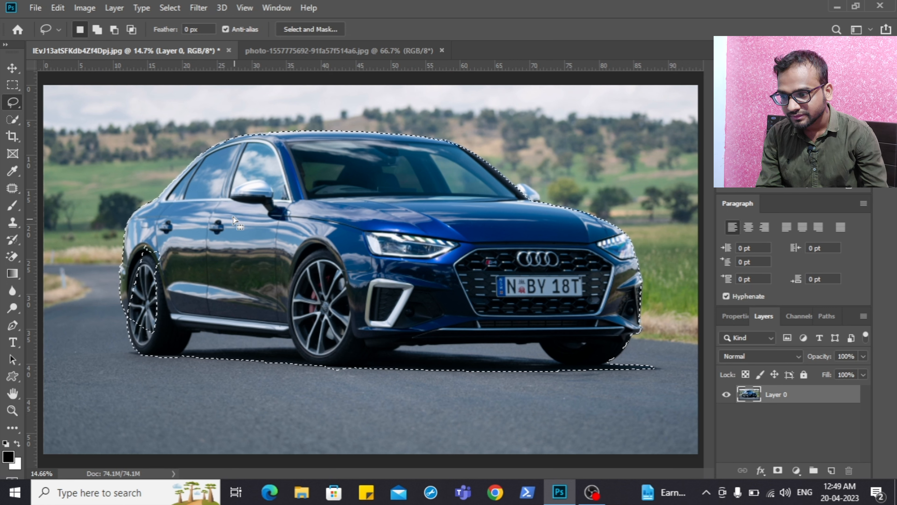
click(169, 386)
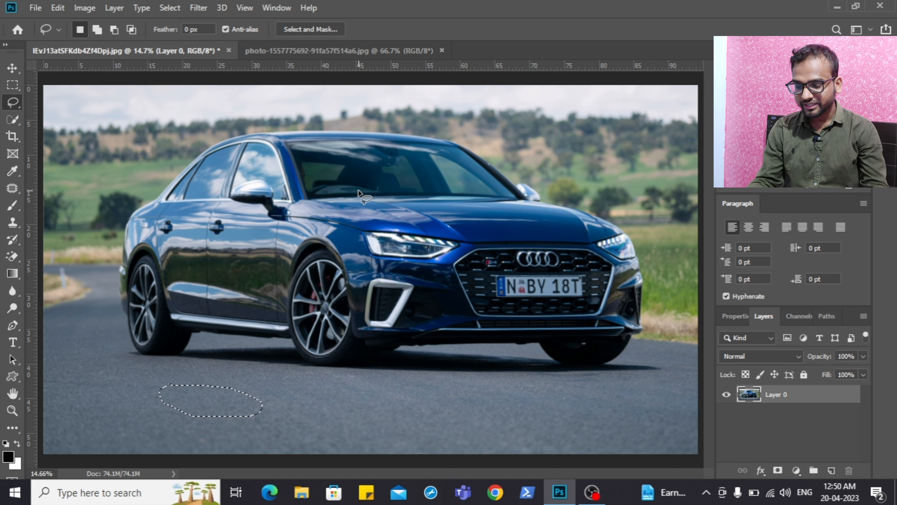
key(ctrl+z)
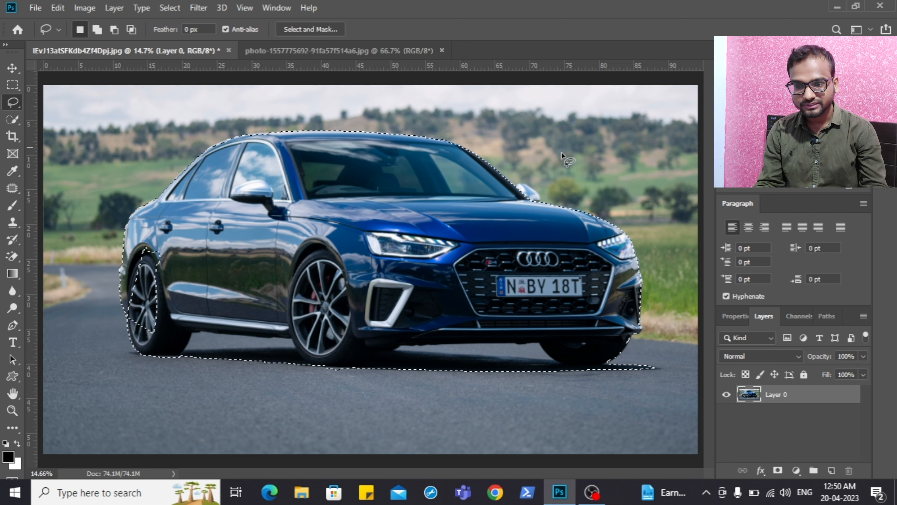
click(98, 31)
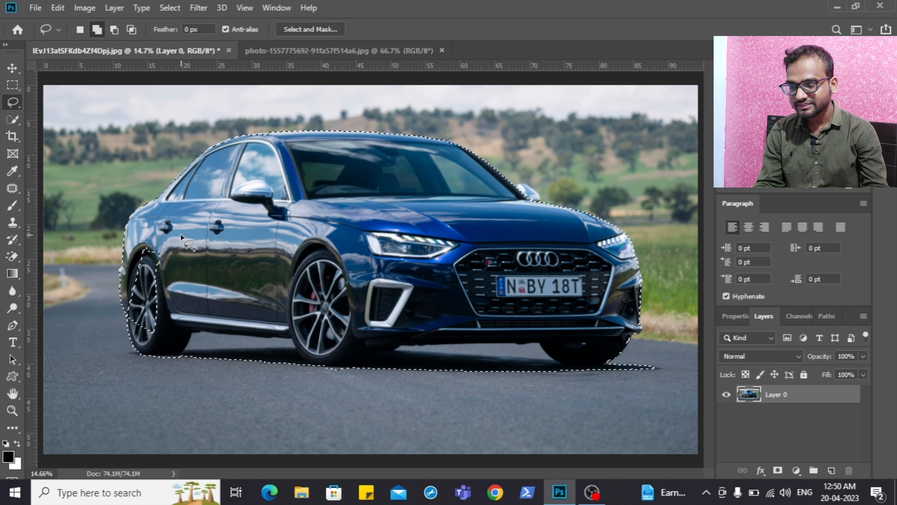
- Add the unselected area of the rear wheel and its arch to the selection with a freehand Lasso loop
key(z)
click(112, 292)
click(112, 291)
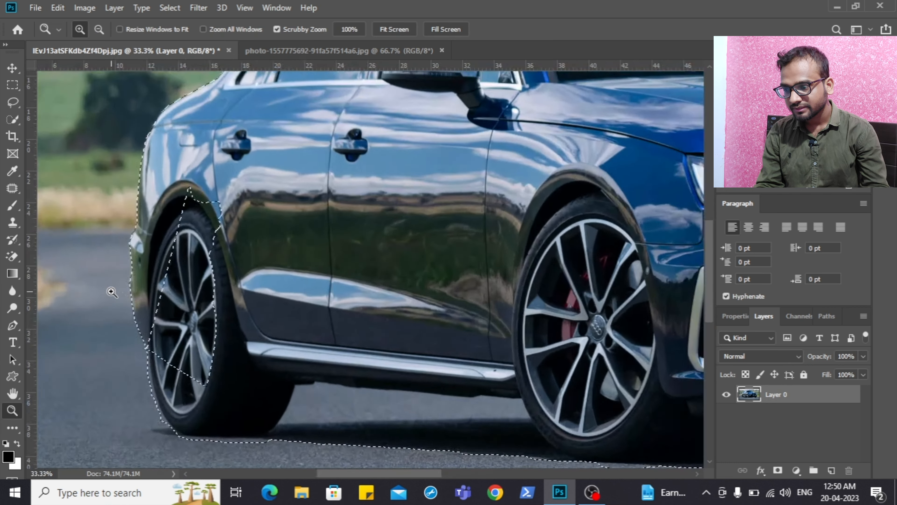
click(208, 164)
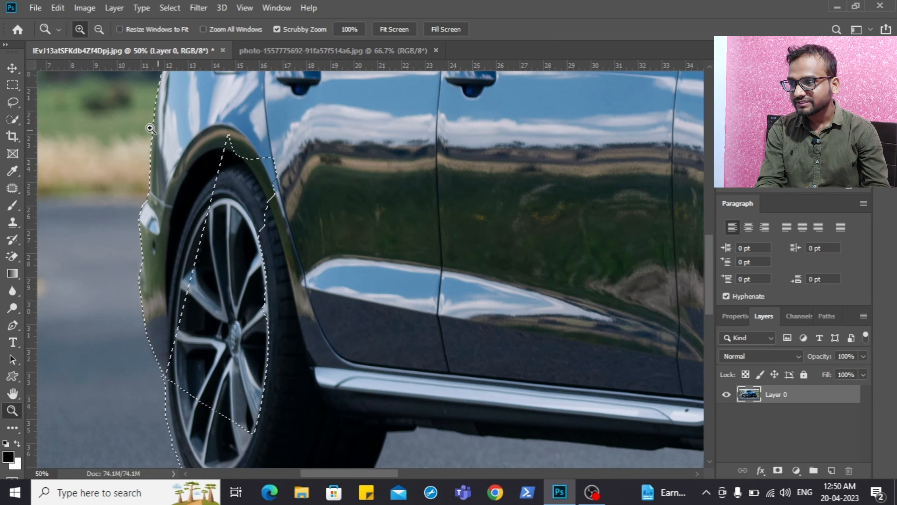
click(13, 102)
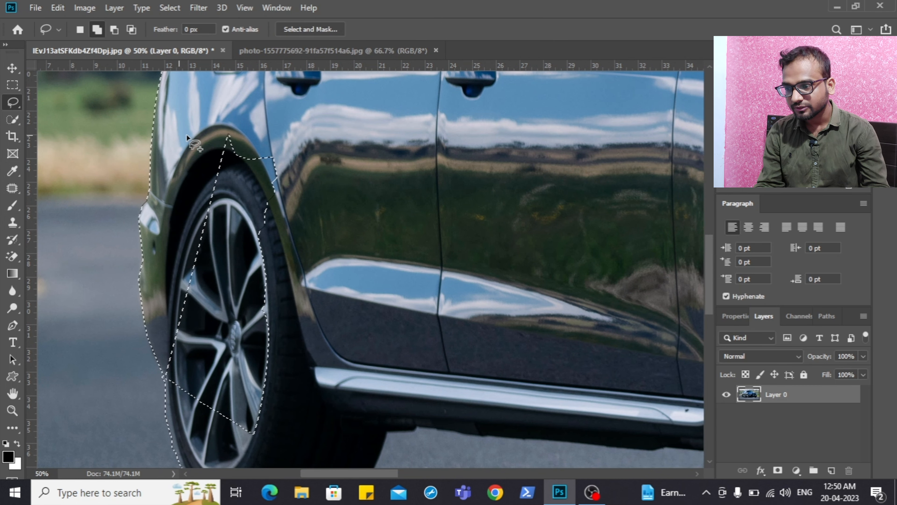
mouse_move(196, 158)
mouse_down()
mouse_move(230, 116)
mouse_move(265, 125)
mouse_move(293, 162)
mouse_move(294, 215)
mouse_move(291, 403)
mouse_move(271, 438)
mouse_move(244, 443)
mouse_move(193, 420)
mouse_up()
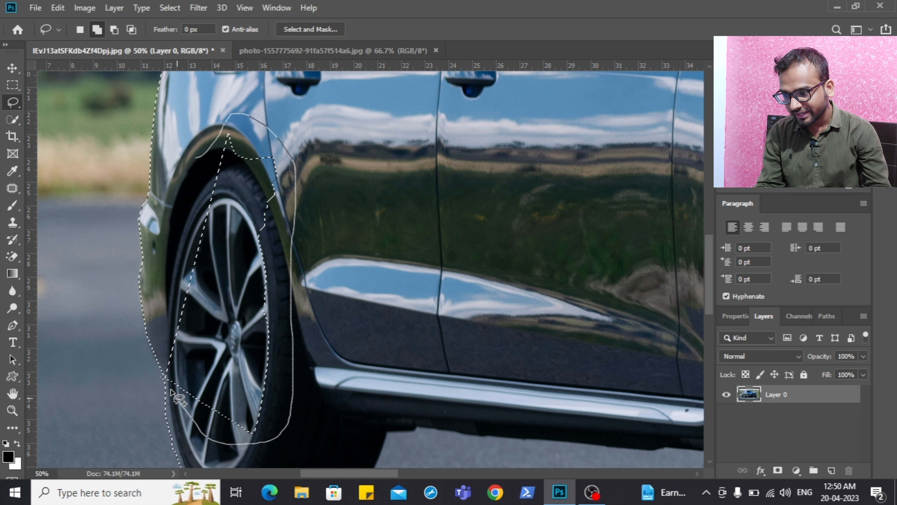
drag(169, 381, 198, 160)
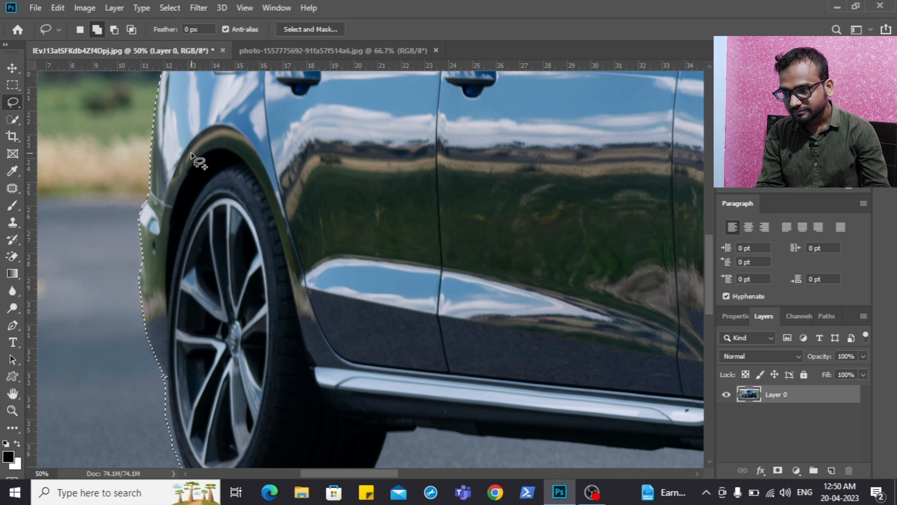
- Add the tiny unselected spot at the outer edge of the rear tire to the selection with the Lasso
key(z)
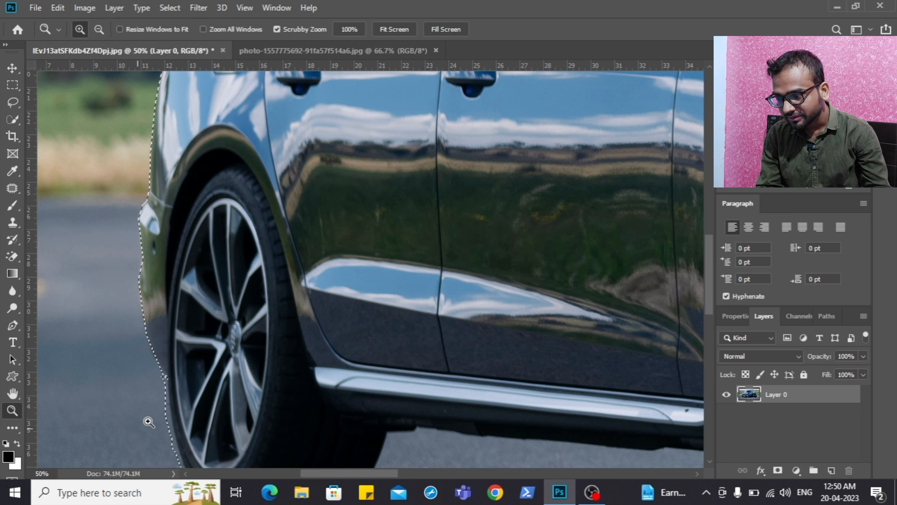
drag(152, 389, 153, 389)
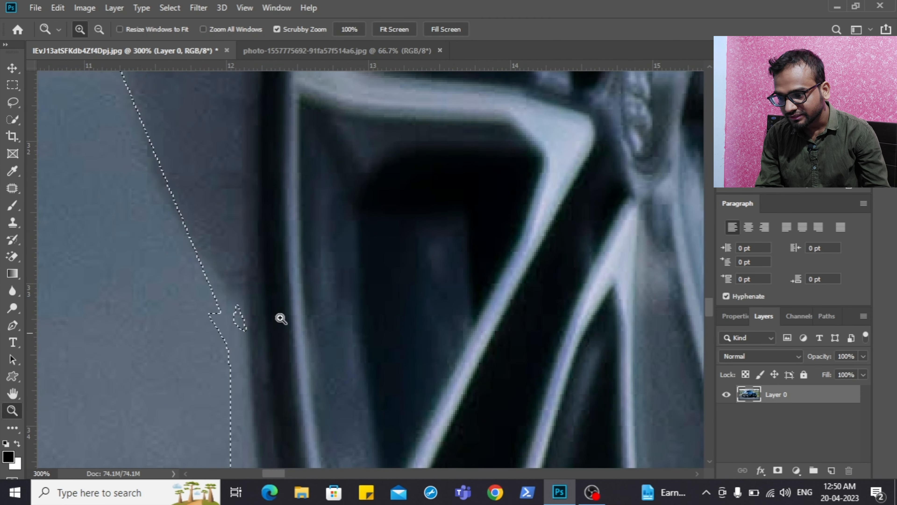
key(l)
mouse_move(226, 289)
mouse_down()
mouse_move(228, 333)
mouse_move(261, 333)
mouse_move(255, 289)
mouse_move(234, 295)
mouse_up()
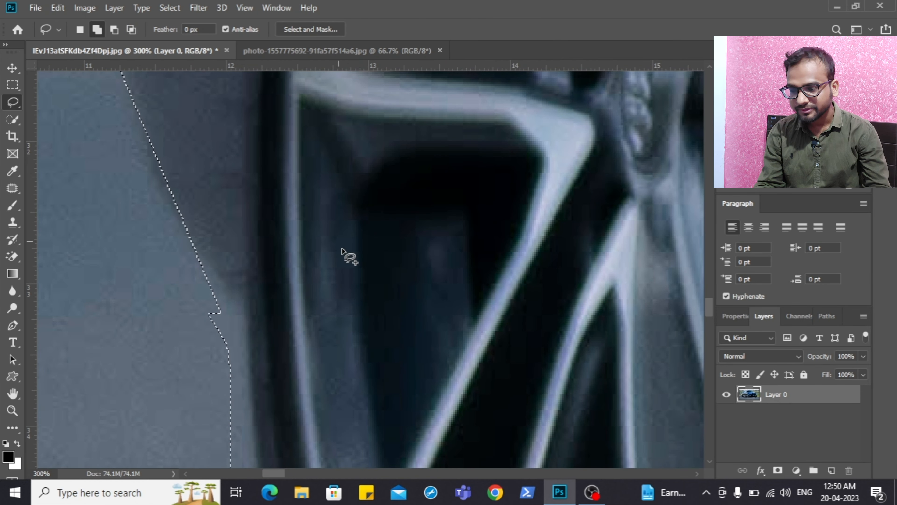
- Subtract the strip of road along the upper outer edge of the rear tire with the Lasso in Subtract from selection mode
scroll(707, 312, down, 5)
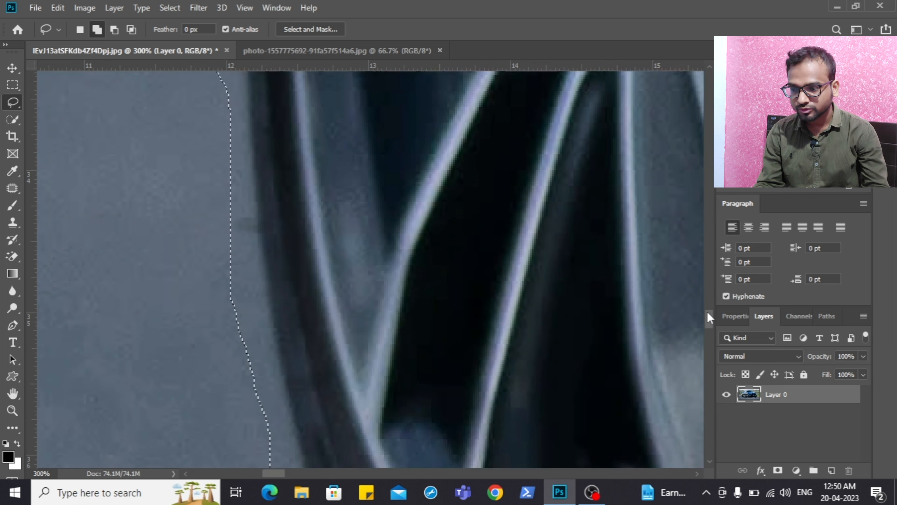
drag(707, 312, 707, 304)
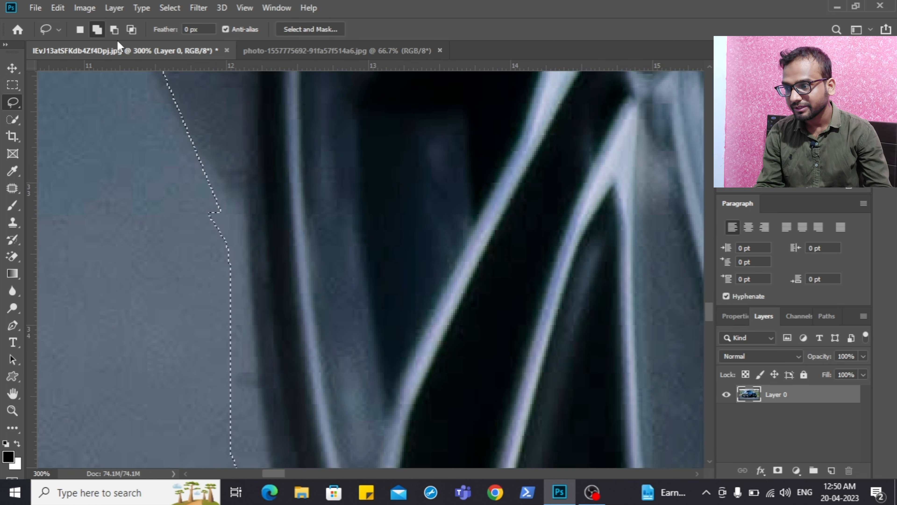
click(115, 30)
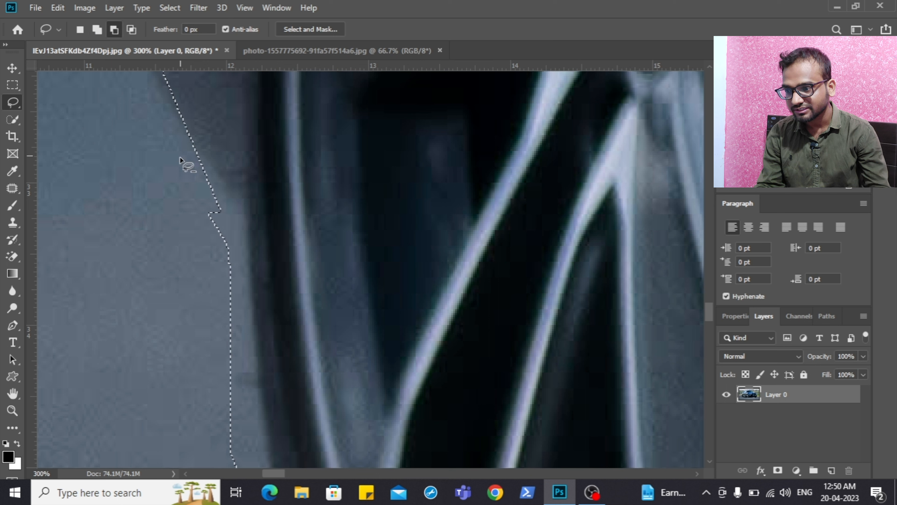
mouse_move(200, 181)
mouse_down()
mouse_move(237, 198)
mouse_move(268, 447)
mouse_move(244, 446)
mouse_move(220, 425)
mouse_move(202, 181)
mouse_up()
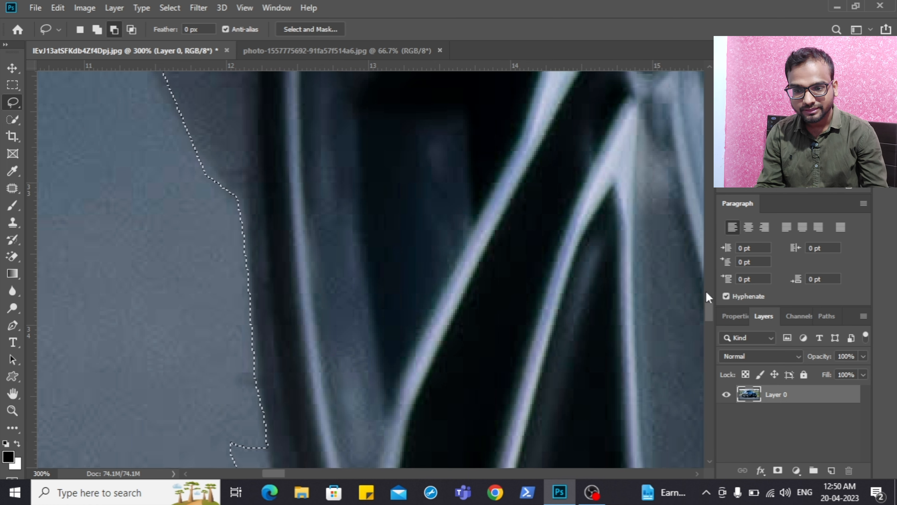
- Subtract the remaining road beside the lower rear tire with the Polygonal Lasso, and switch back to Add to selection
drag(713, 314, 711, 327)
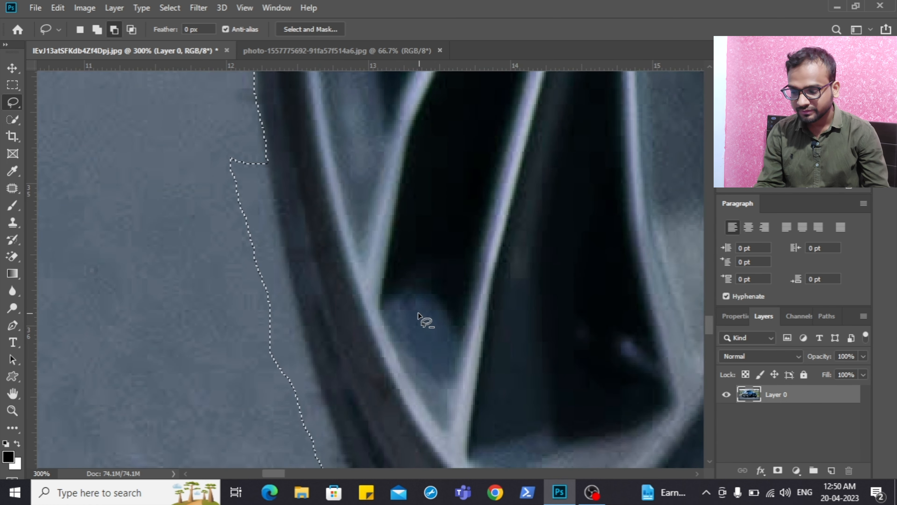
key(z)
alt+click(352, 312)
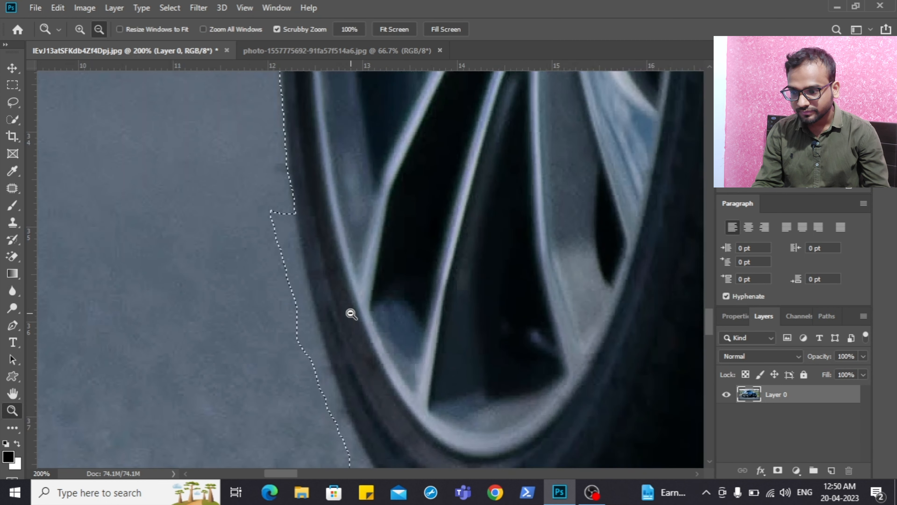
alt+click(351, 313)
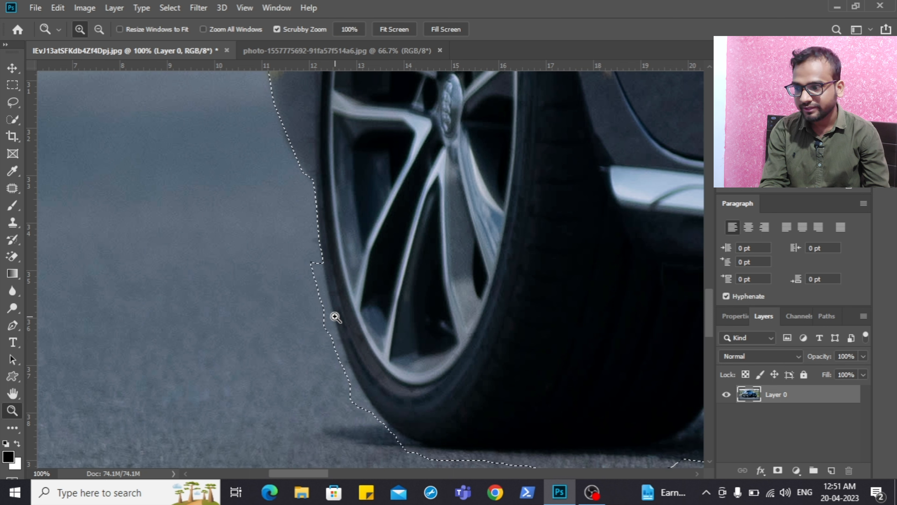
click(18, 106)
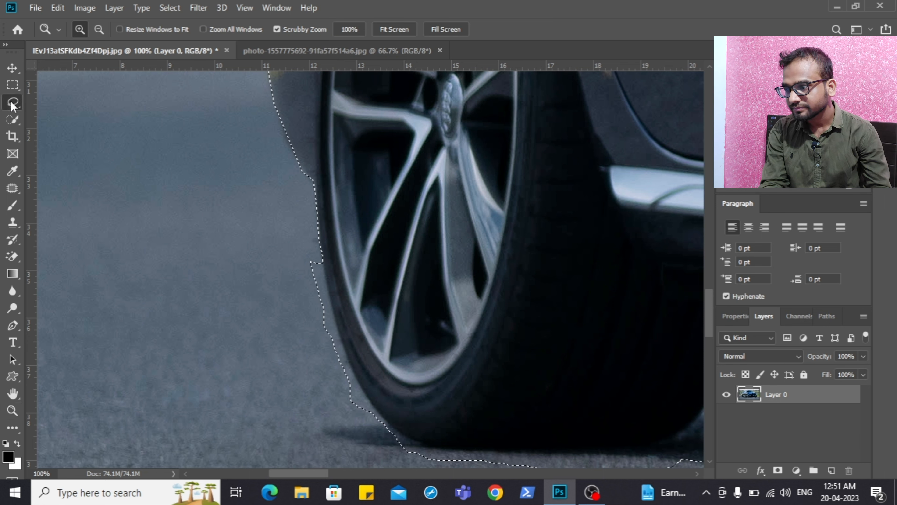
click(47, 115)
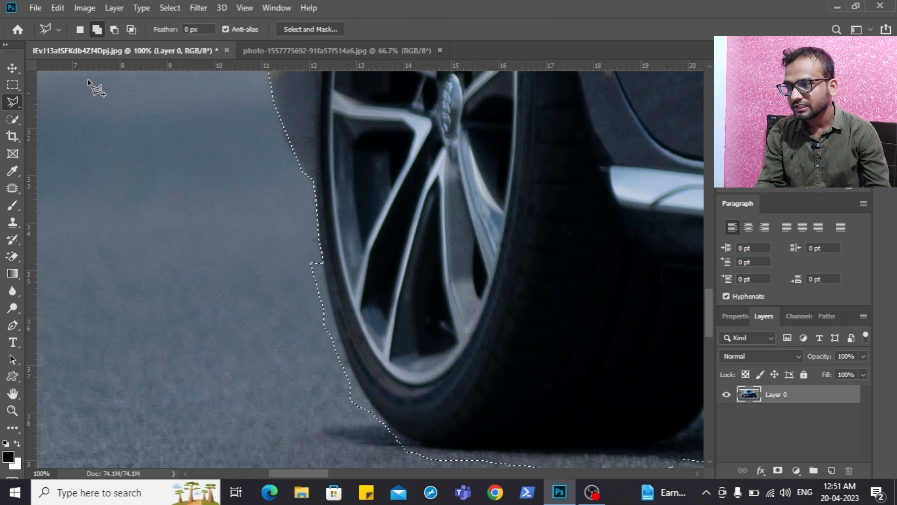
click(114, 31)
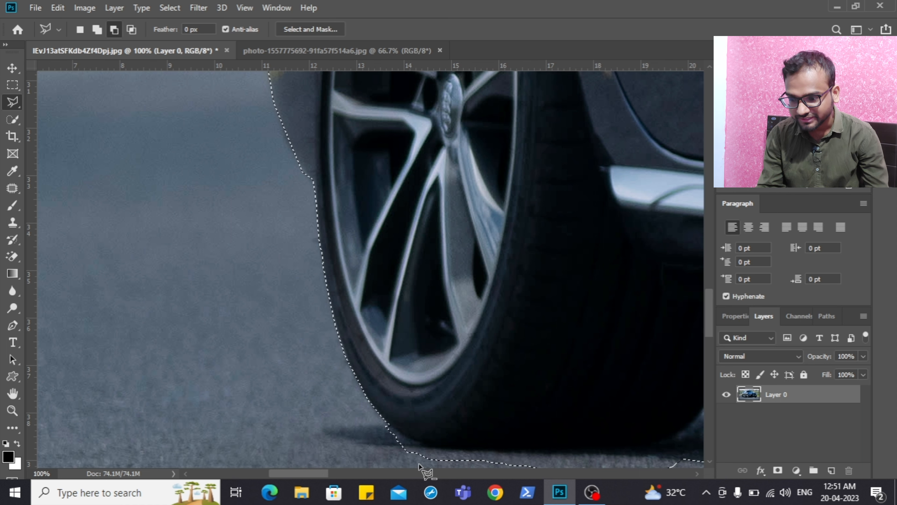
click(97, 30)
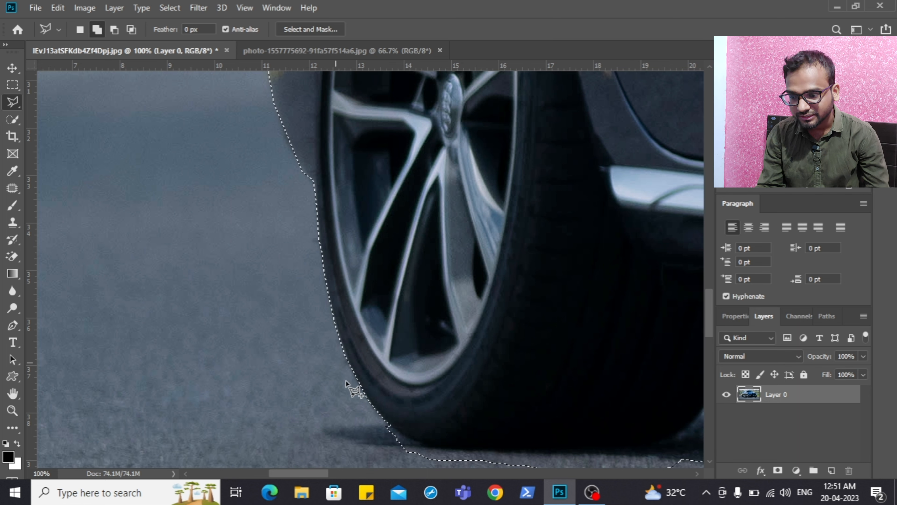
- Add the thin shadow on the road beside the bottom of the front tire to the selection with the Polygonal Lasso
click(397, 424)
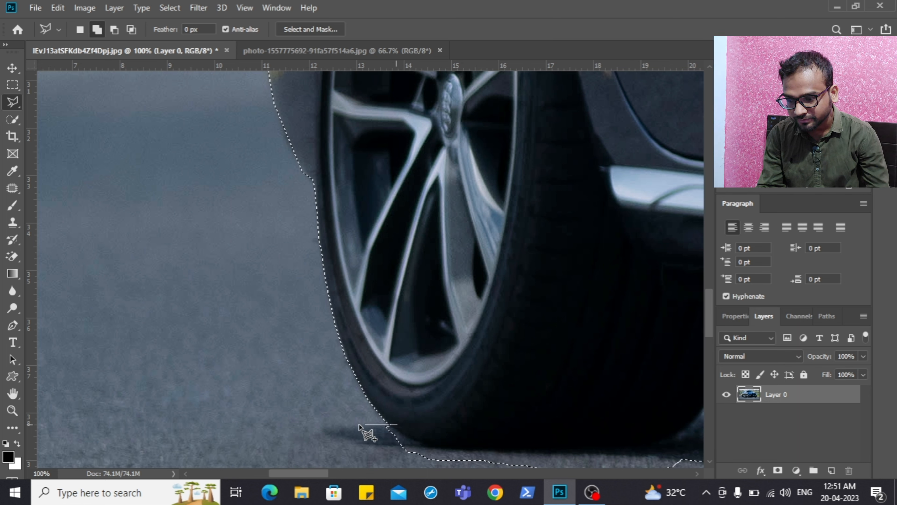
click(321, 422)
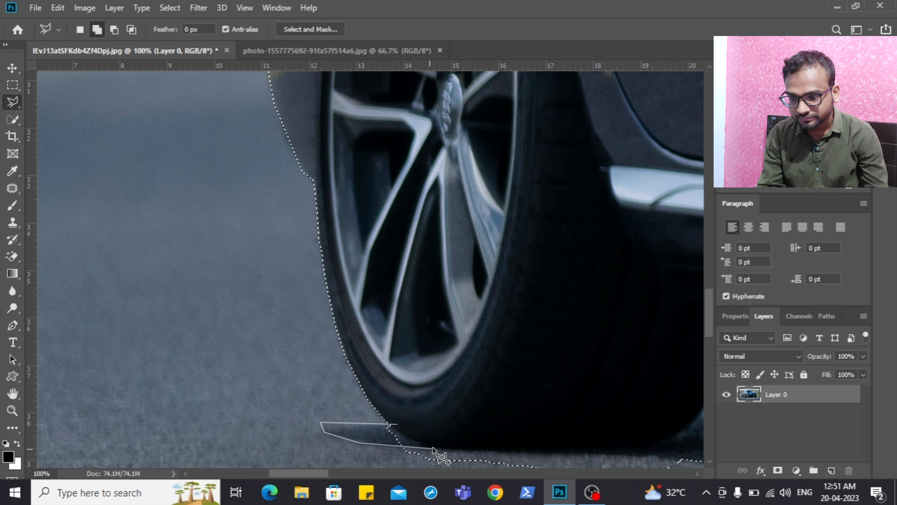
click(397, 425)
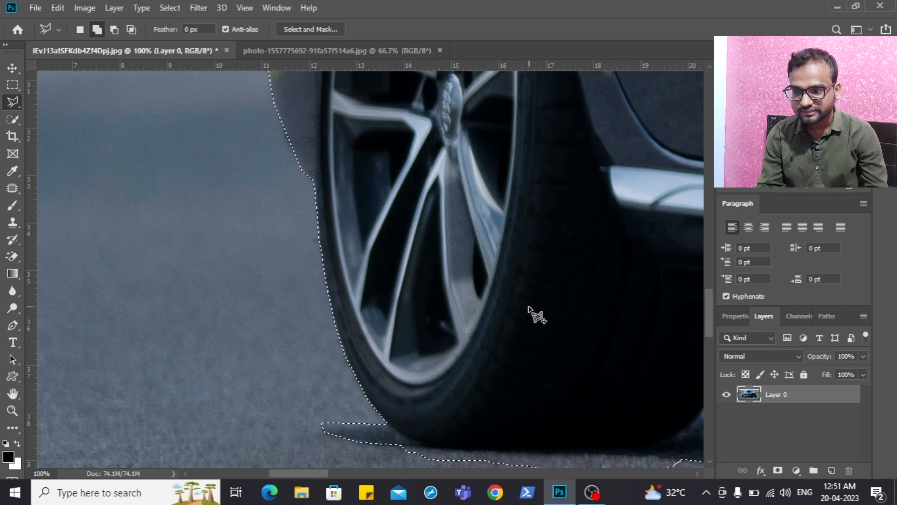
scroll(567, 372, down, 2)
scroll(567, 372, down, 2)
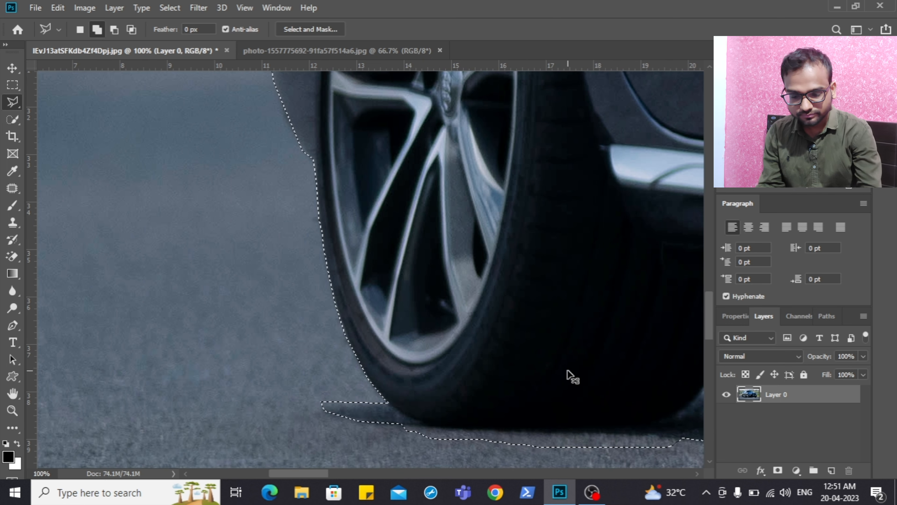
- Add the car's far side mirror to the selection by outlining it with the Polygonal Lasso in Add to selection mode
key(ctrl+0)
key(z)
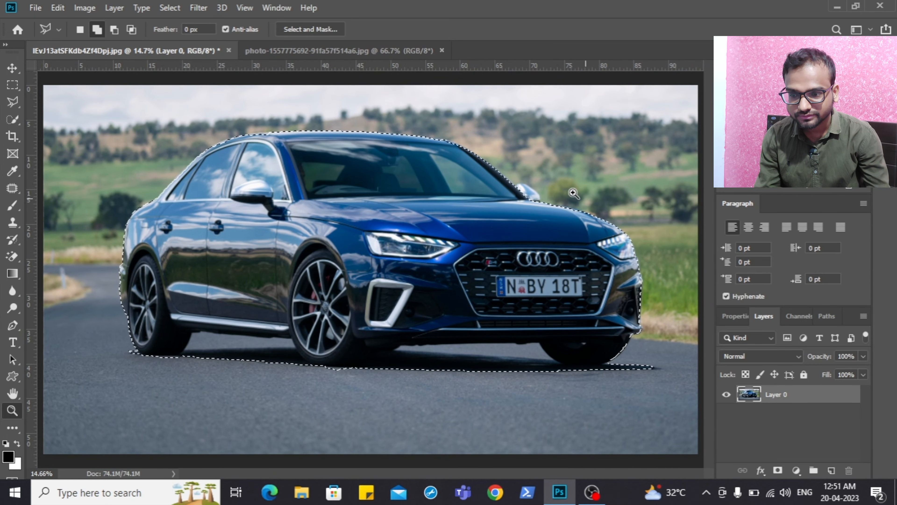
click(554, 180)
click(551, 173)
click(548, 165)
click(547, 164)
click(545, 163)
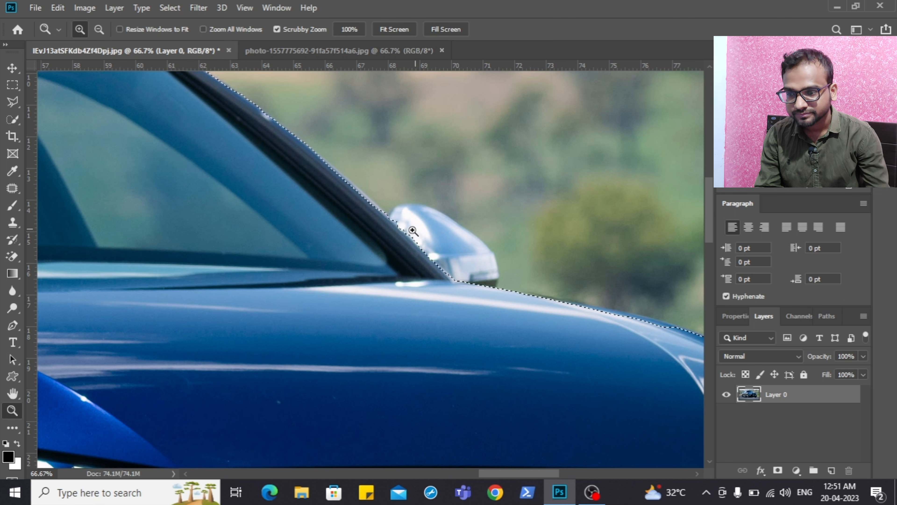
click(12, 102)
click(97, 30)
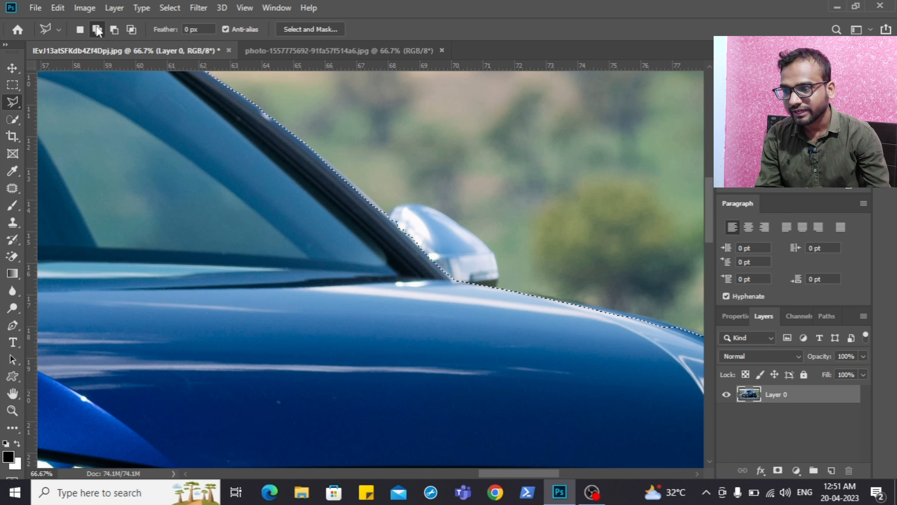
click(385, 219)
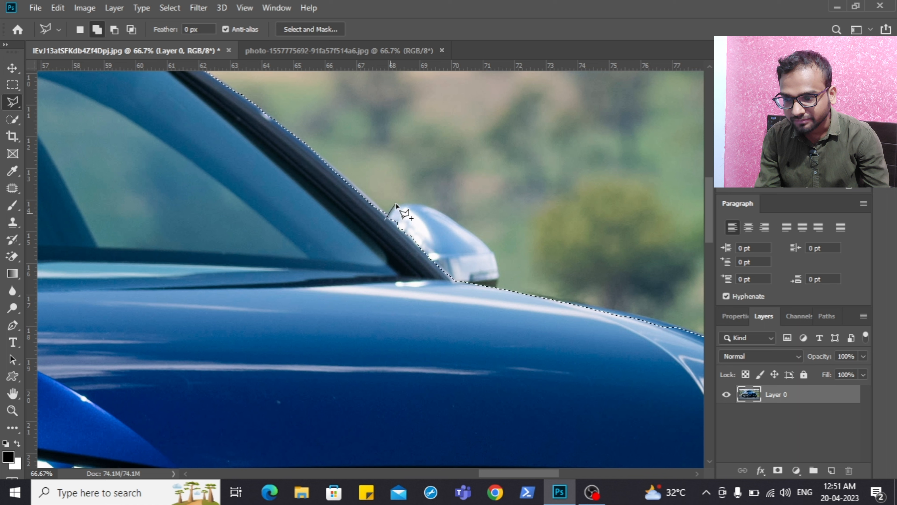
click(418, 201)
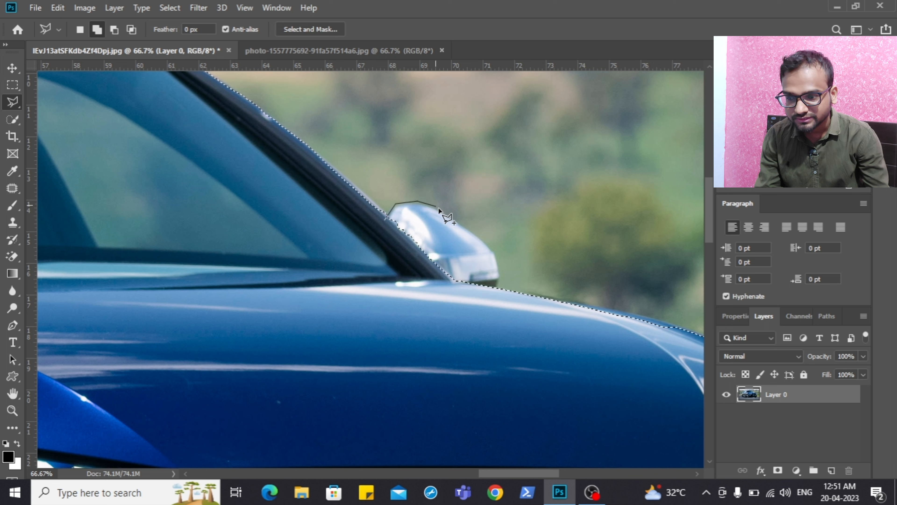
click(473, 231)
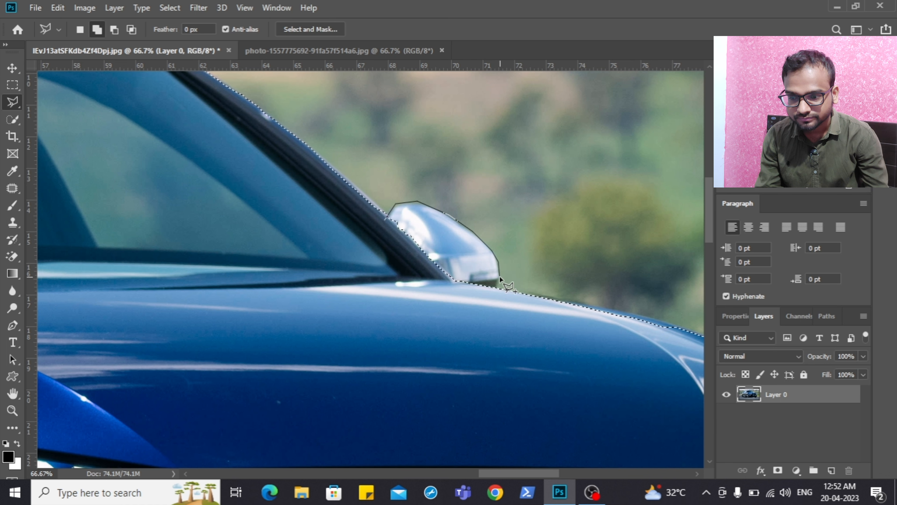
click(496, 289)
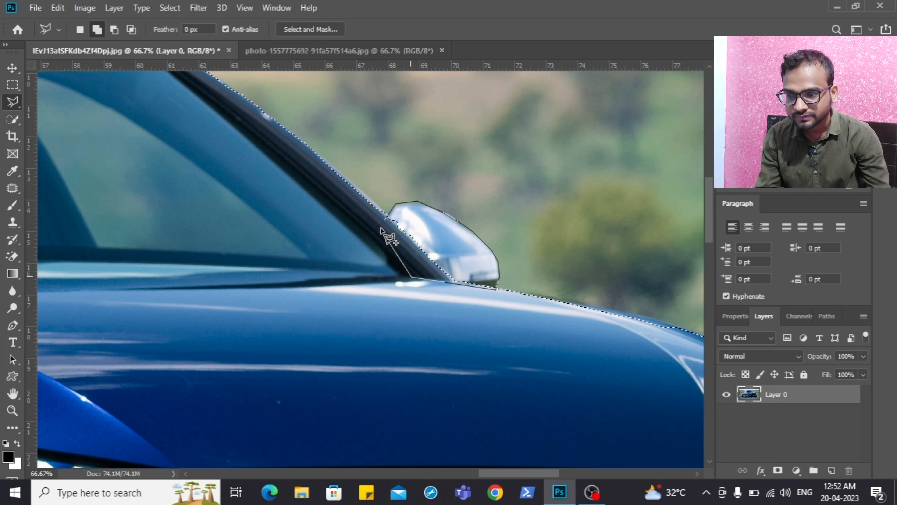
click(389, 217)
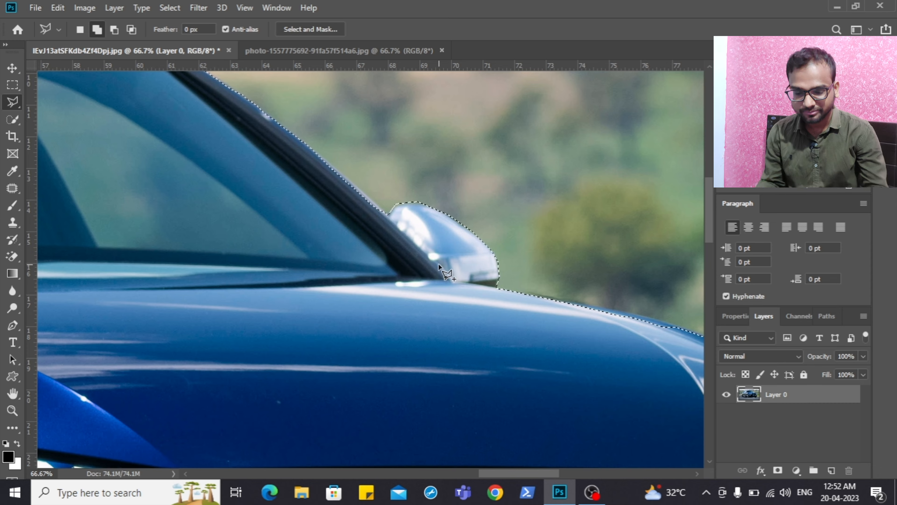
key(ctrl+0)
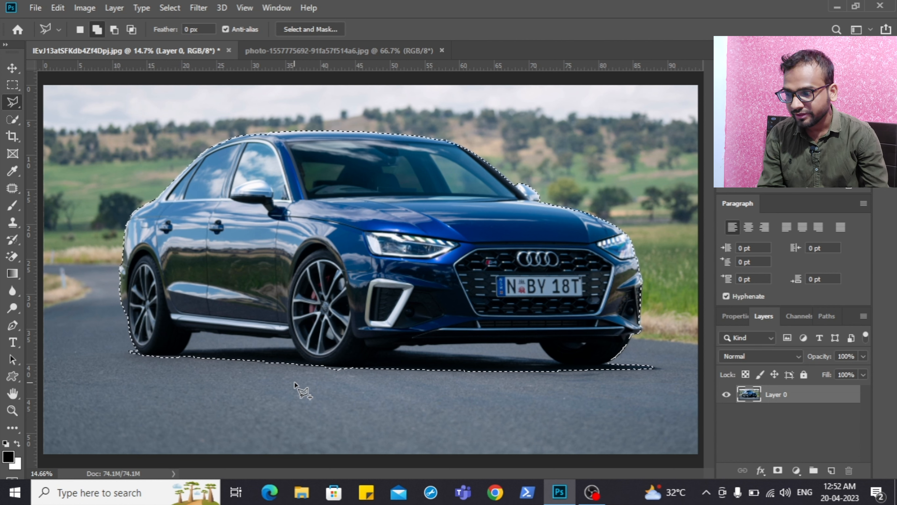
key(z)
drag(208, 357, 202, 355)
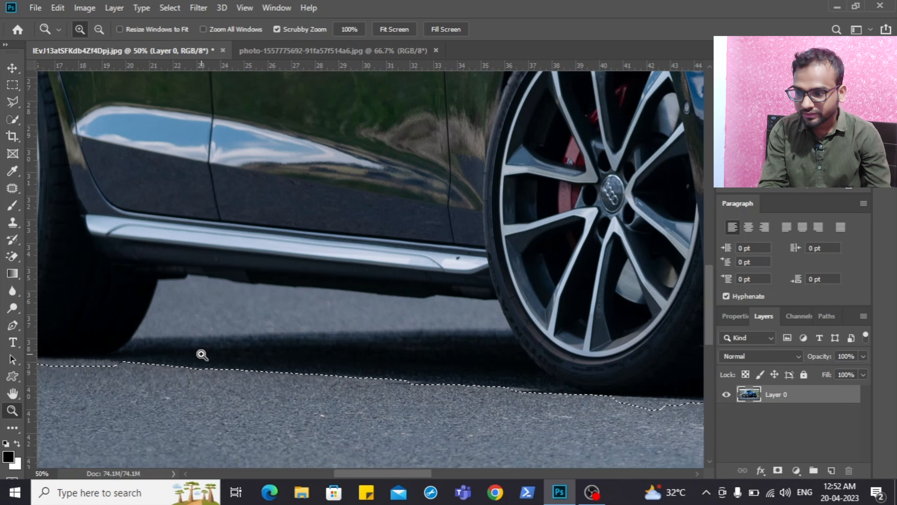
key(l)
click(157, 279)
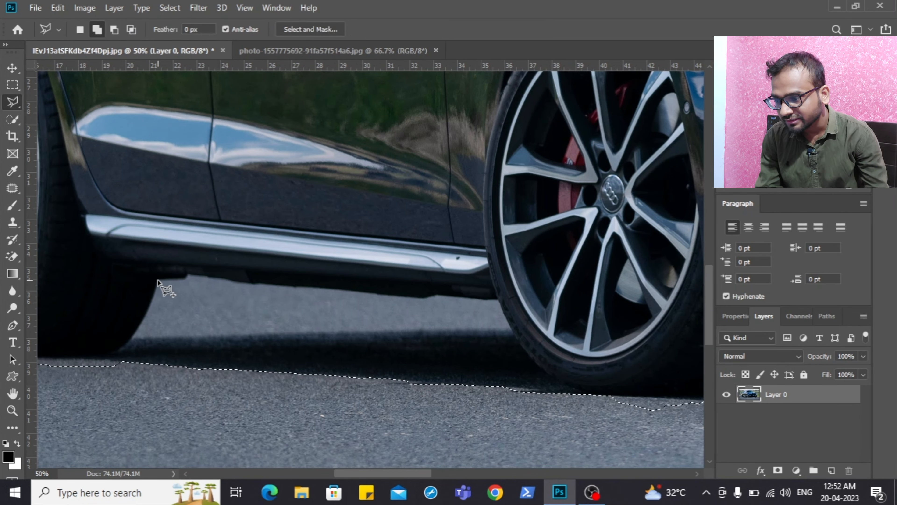
click(153, 300)
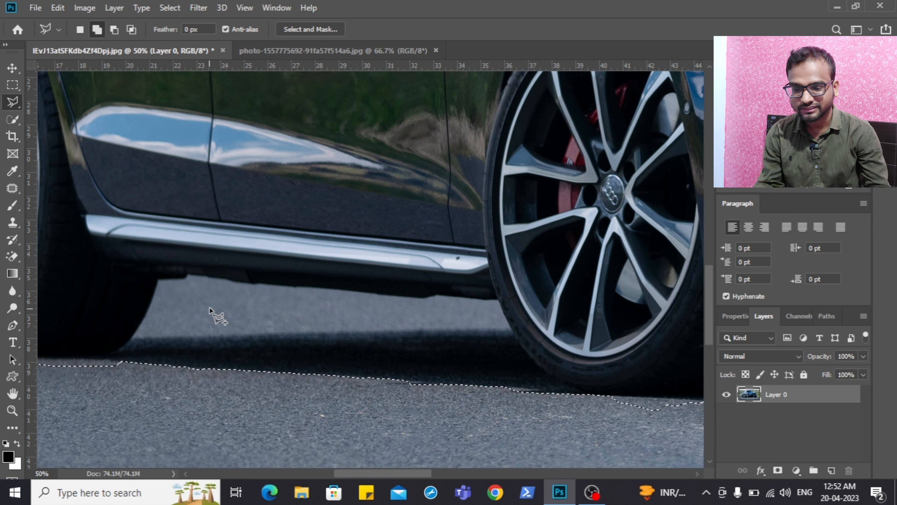
key(ctrl+0)
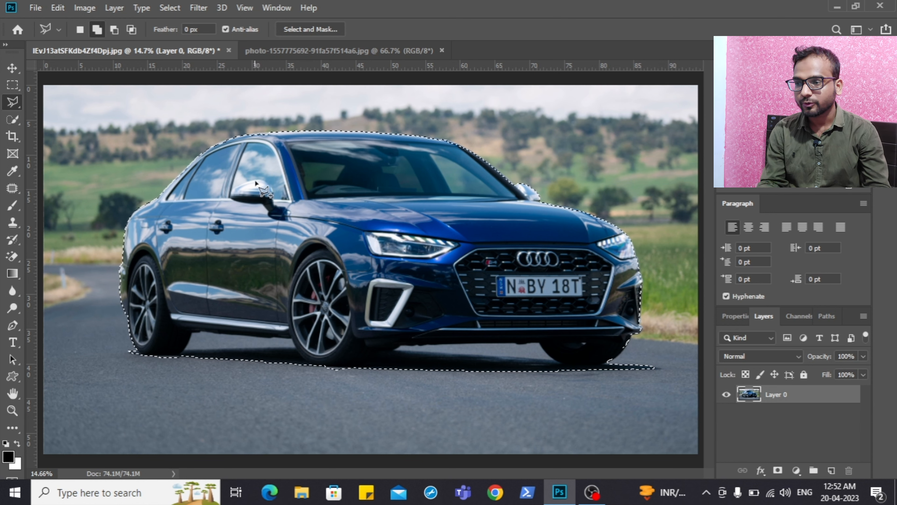
- Move a copy of the selected car into the race track photo document with the Move tool
click(317, 46)
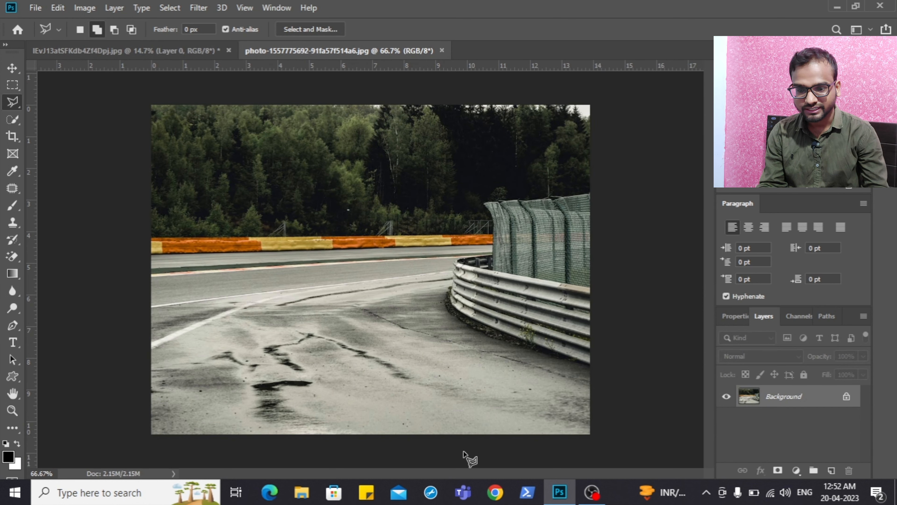
click(95, 53)
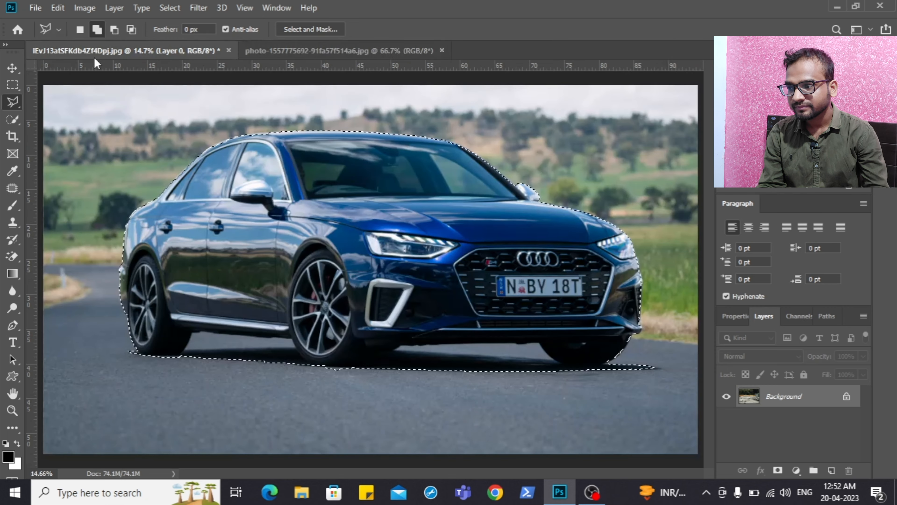
click(13, 70)
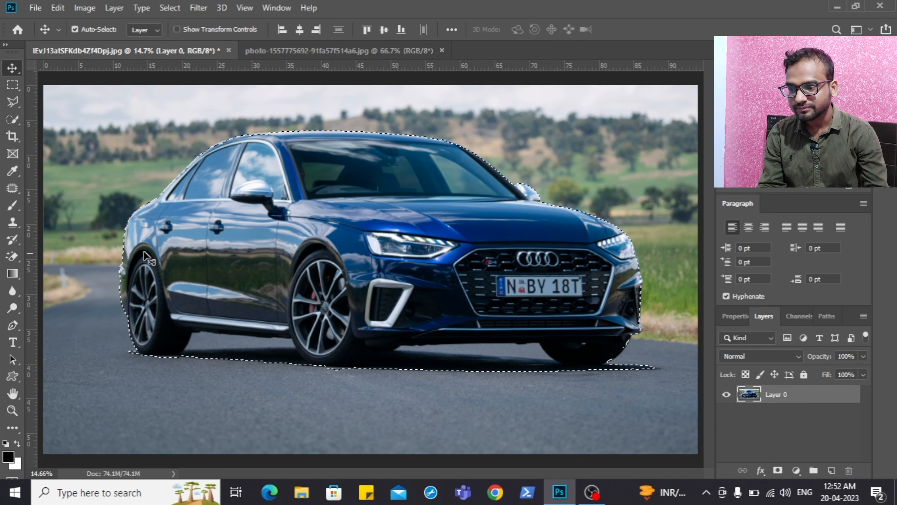
drag(220, 268, 324, 191)
drag(330, 298, 330, 296)
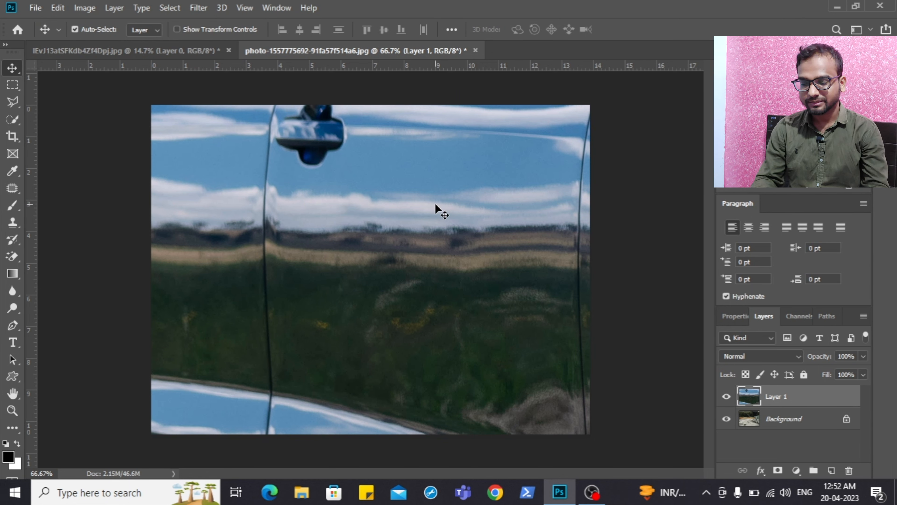
- Shrink the oversized car layer proportionally to about 22% with Free Transform, repositioning it to reach its corner
key(ctrl+t)
drag(482, 138, 348, 215)
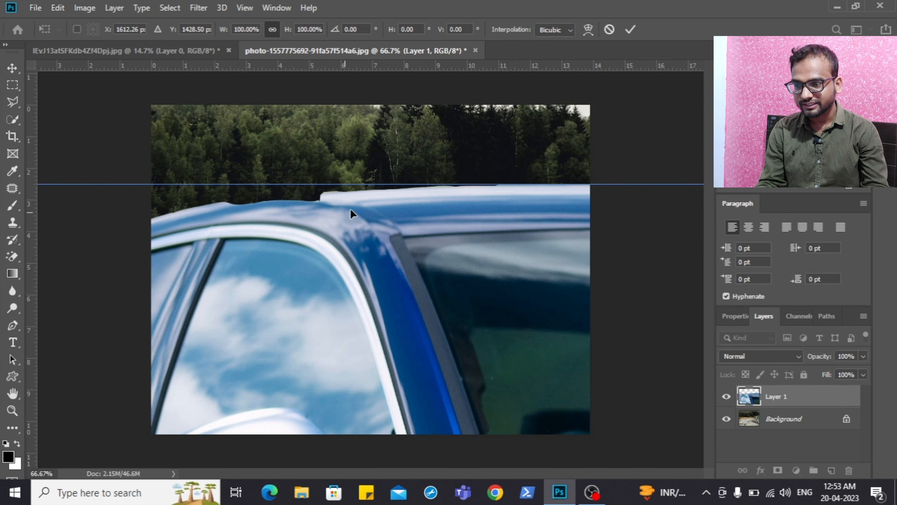
drag(156, 280, 661, 203)
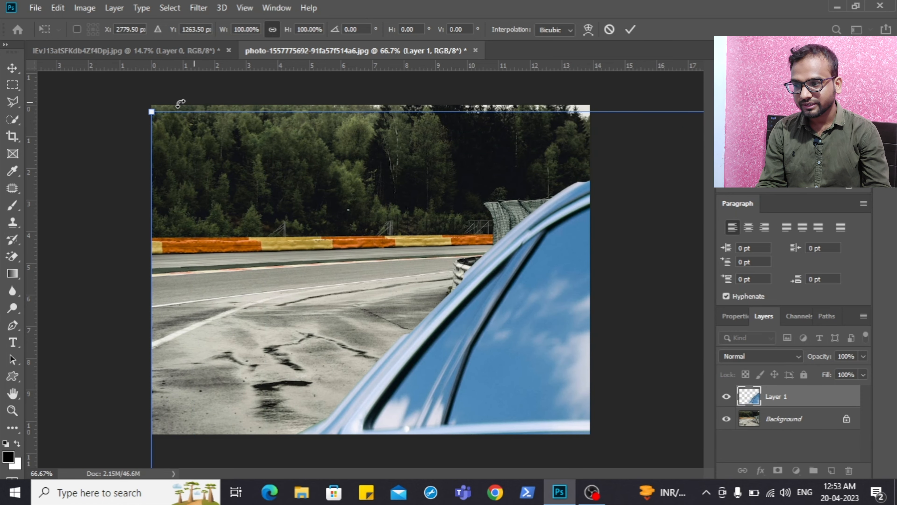
drag(152, 111, 107, 147)
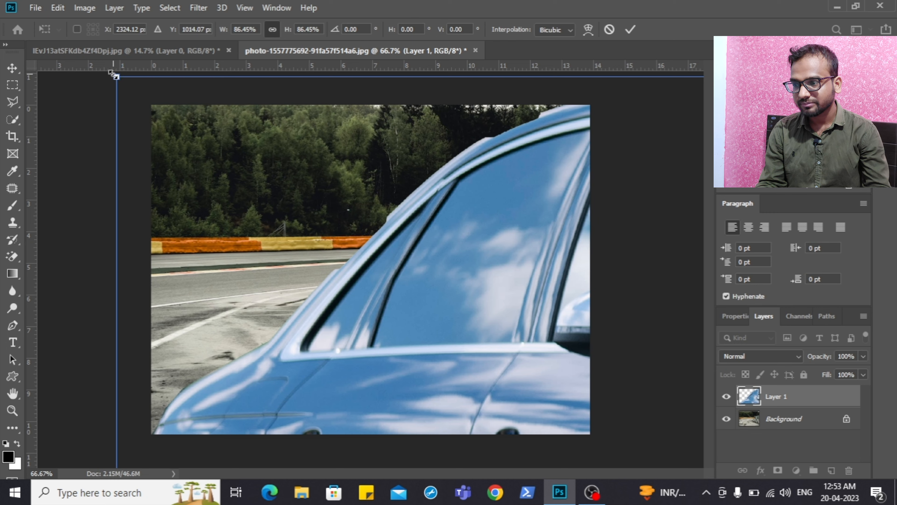
drag(117, 78, 506, 377)
drag(589, 377, 192, 217)
drag(142, 103, 520, 274)
drag(495, 361, 129, 212)
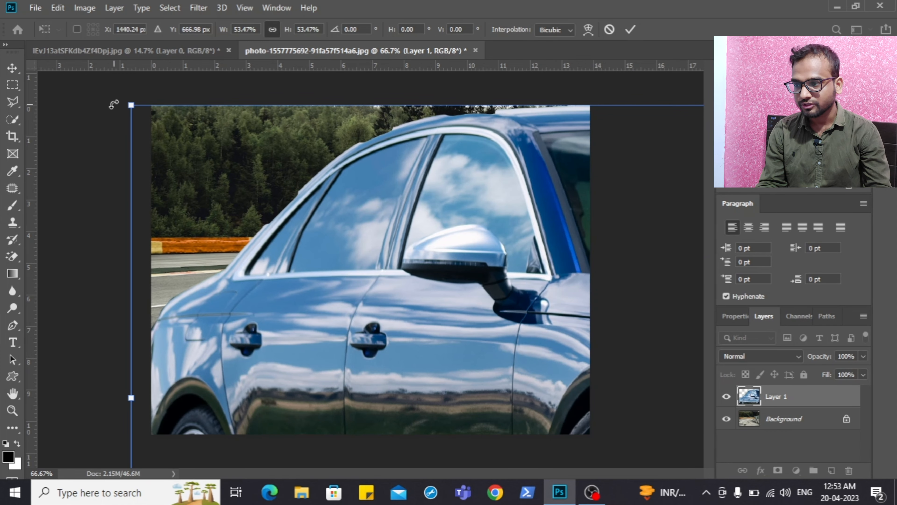
drag(131, 103, 142, 184)
drag(138, 96, 486, 362)
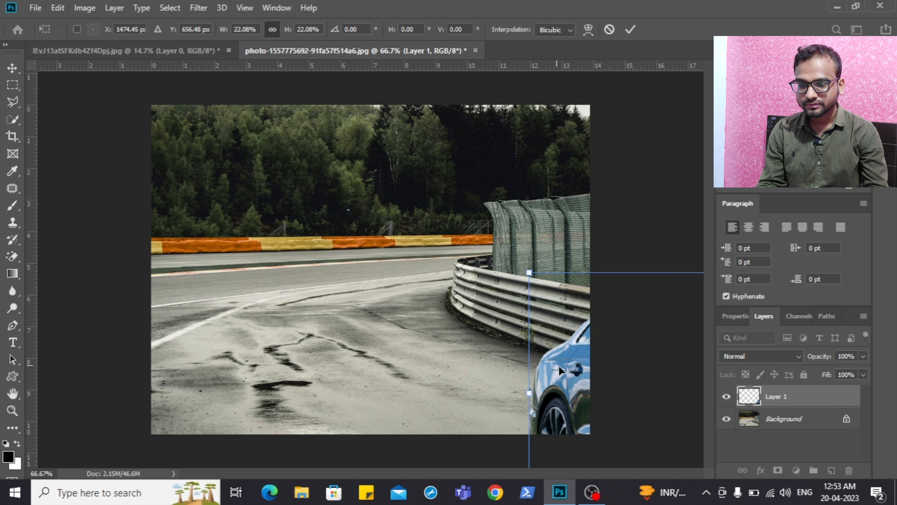
- Scale the car to about 15.25%, place it on the track in front of the guardrail, and apply the transform
drag(559, 366, 230, 226)
drag(198, 130, 387, 214)
drag(502, 286, 283, 329)
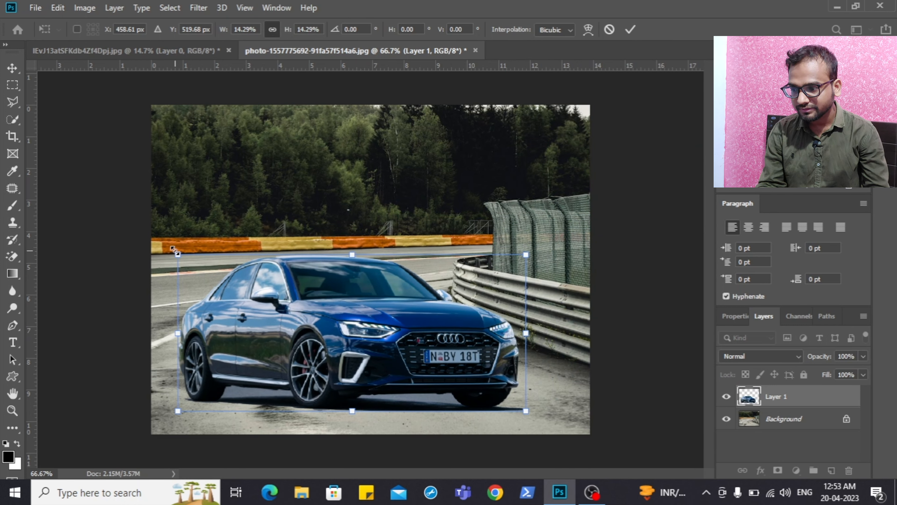
drag(176, 251, 154, 243)
drag(262, 304, 264, 294)
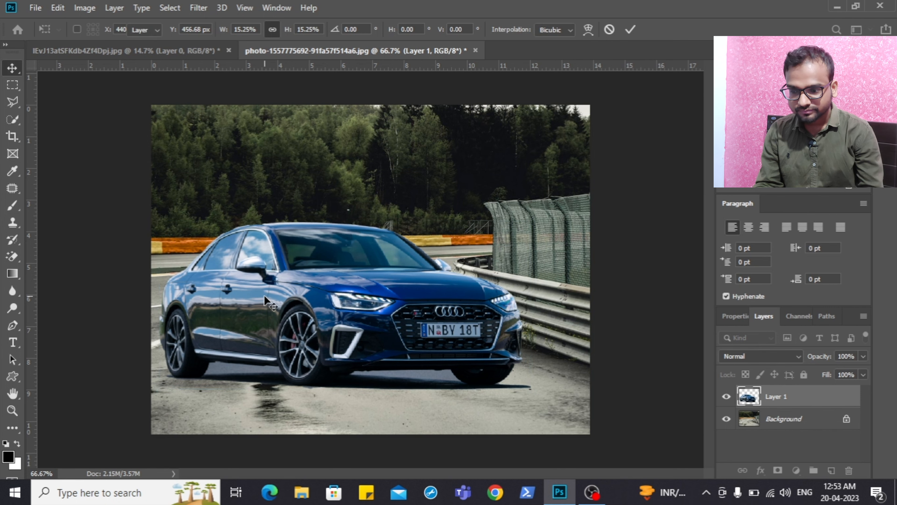
key(Return)
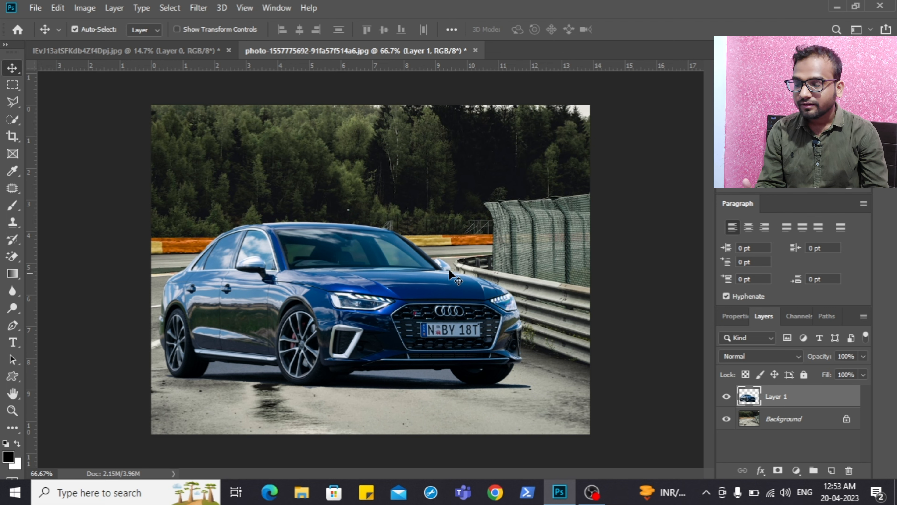
- In the car photo, subtract the road gap between the near-side wheels from the selection with the Polygonal Lasso in Subtract from selection mode
click(147, 50)
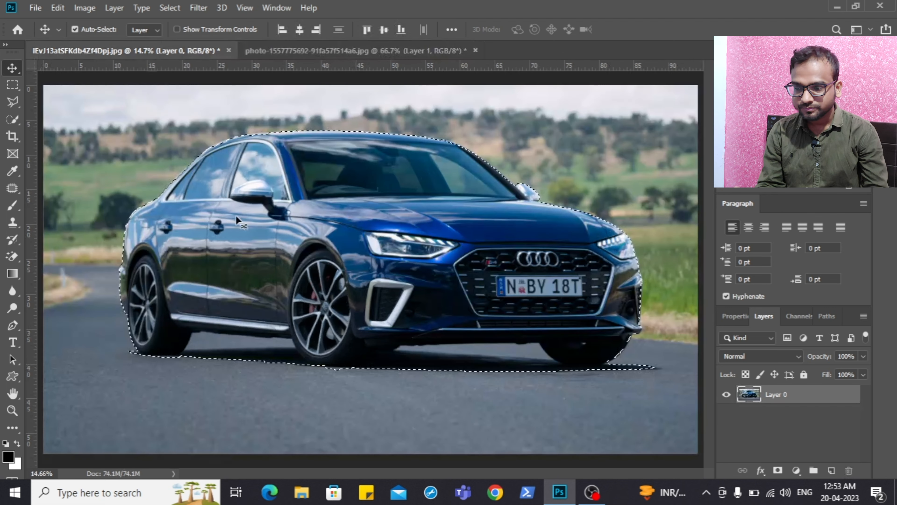
key(z)
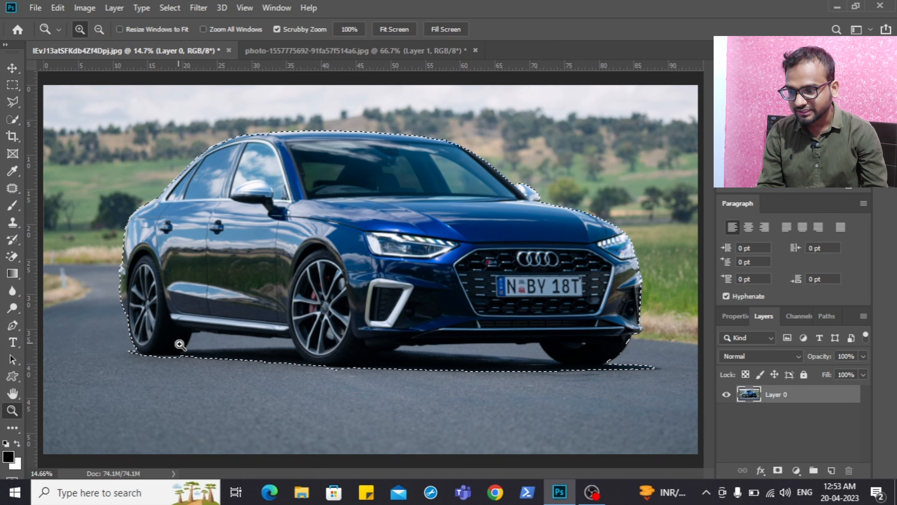
click(185, 345)
click(192, 348)
click(194, 350)
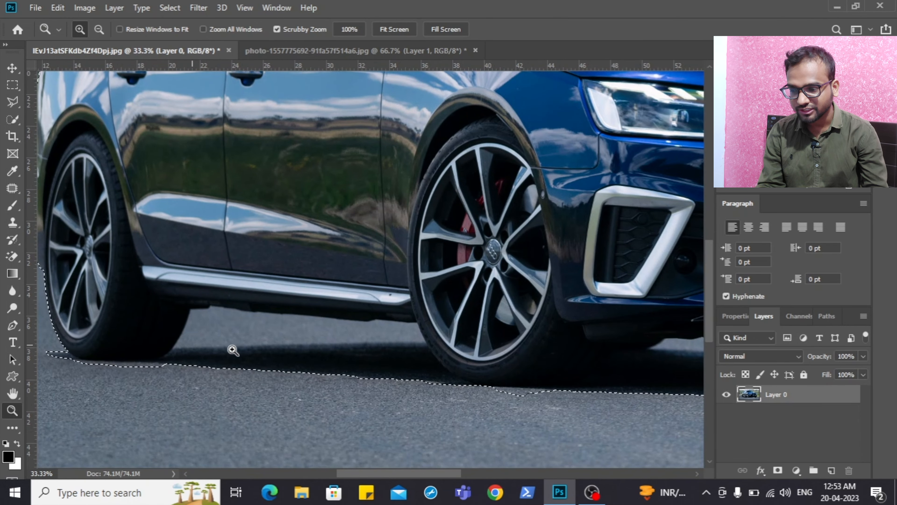
key(l)
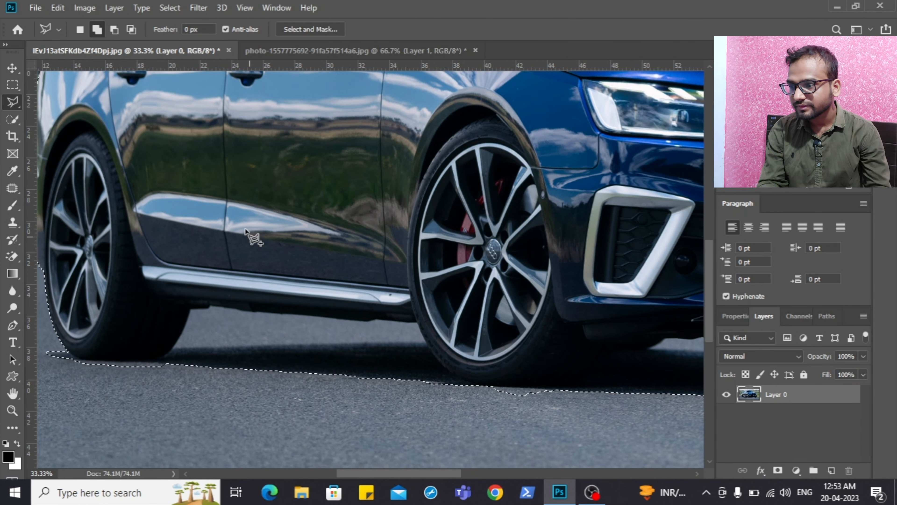
click(114, 30)
click(191, 311)
click(212, 306)
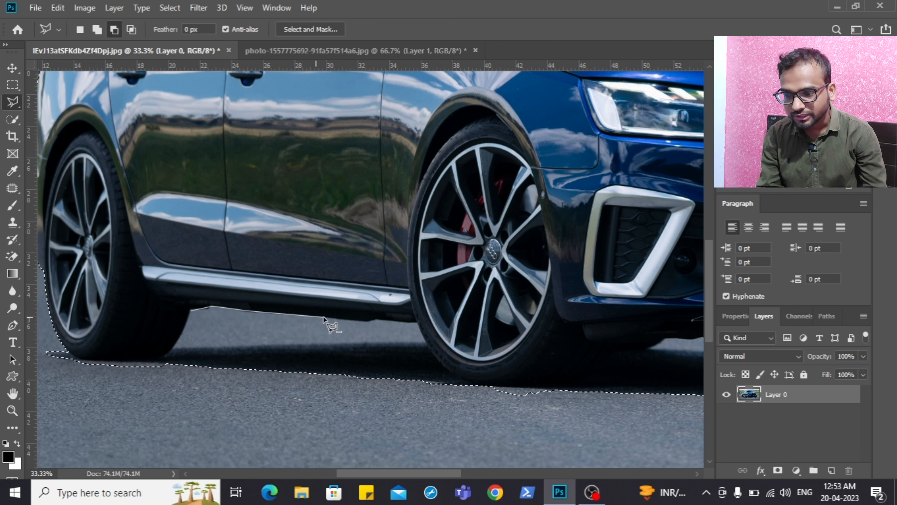
click(370, 322)
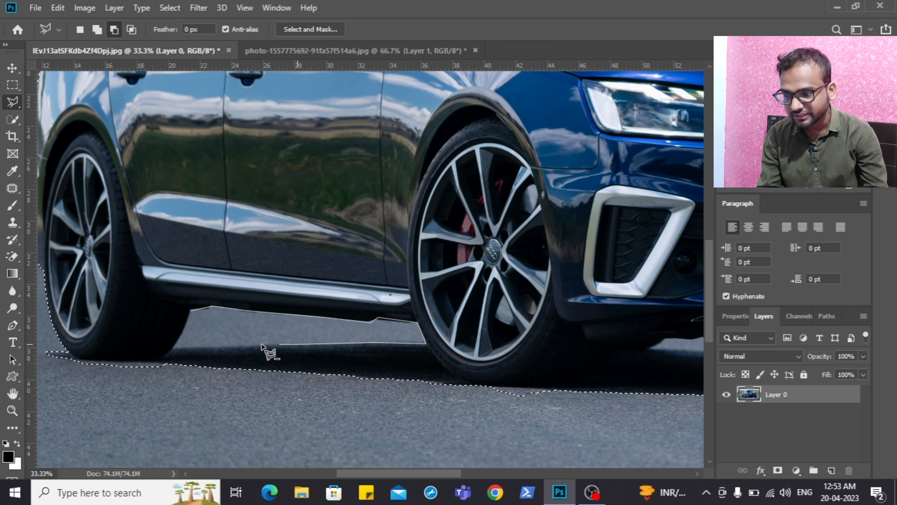
click(174, 348)
click(190, 309)
- Subtract the road gap under the front bumper, between the two front wheels, from the car selection
drag(389, 474, 467, 469)
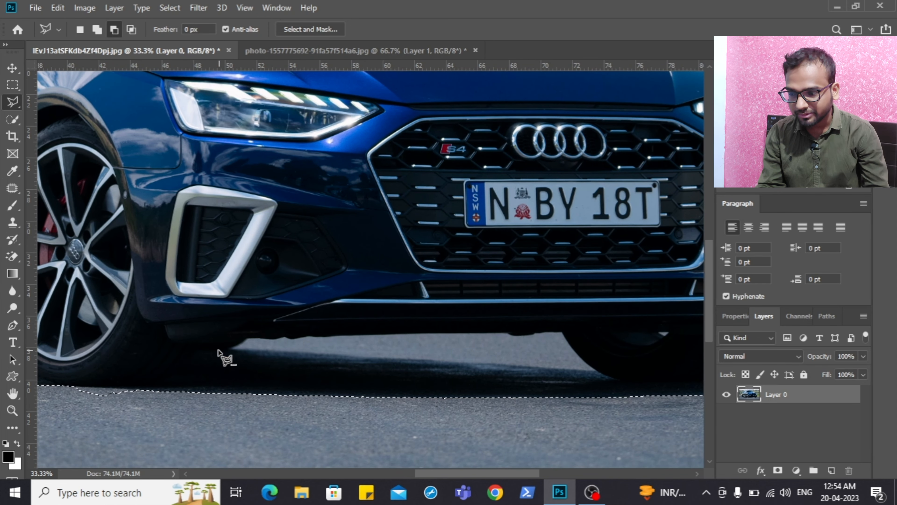
click(246, 338)
click(231, 349)
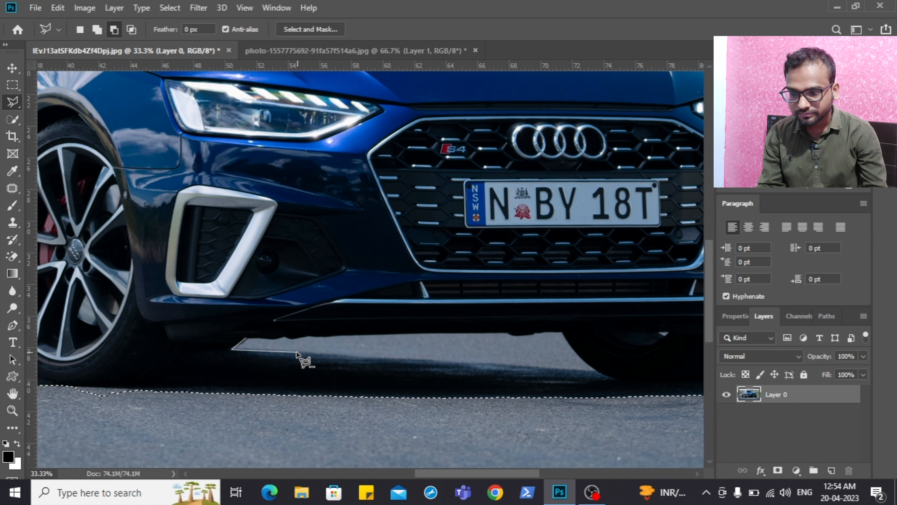
click(435, 363)
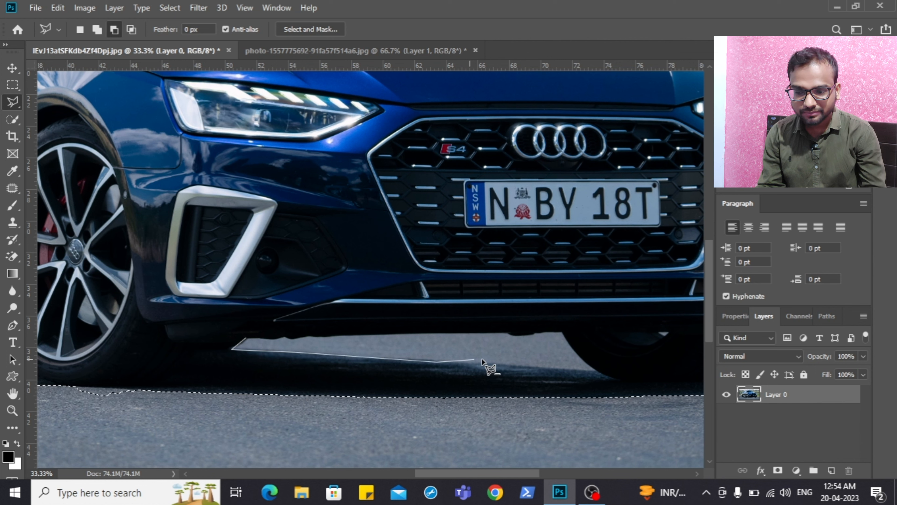
click(554, 368)
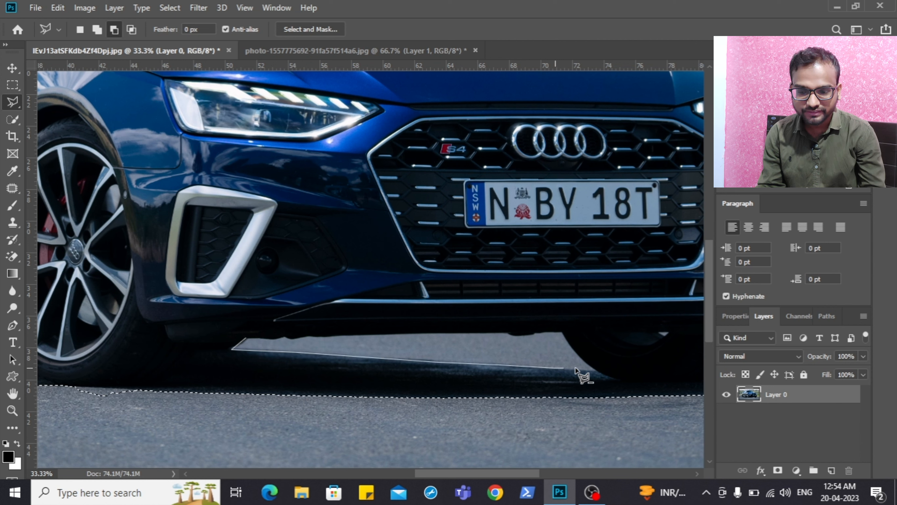
click(598, 371)
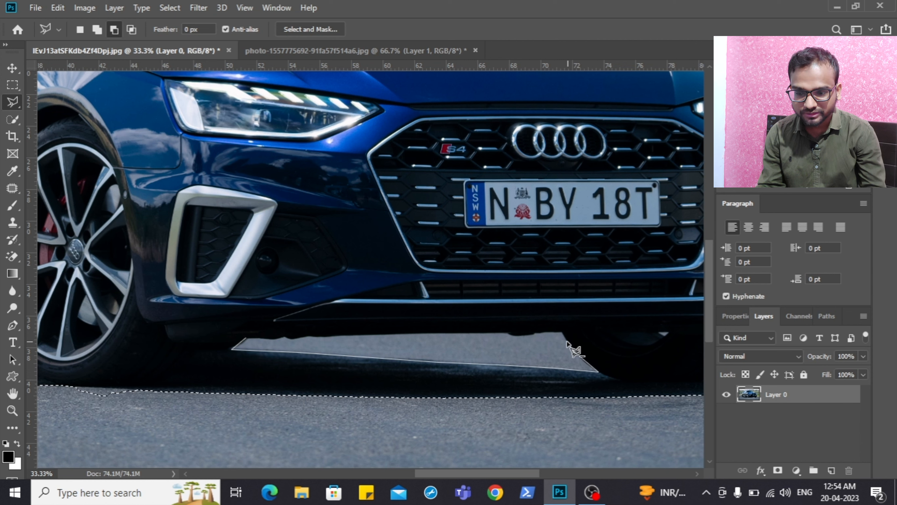
click(561, 333)
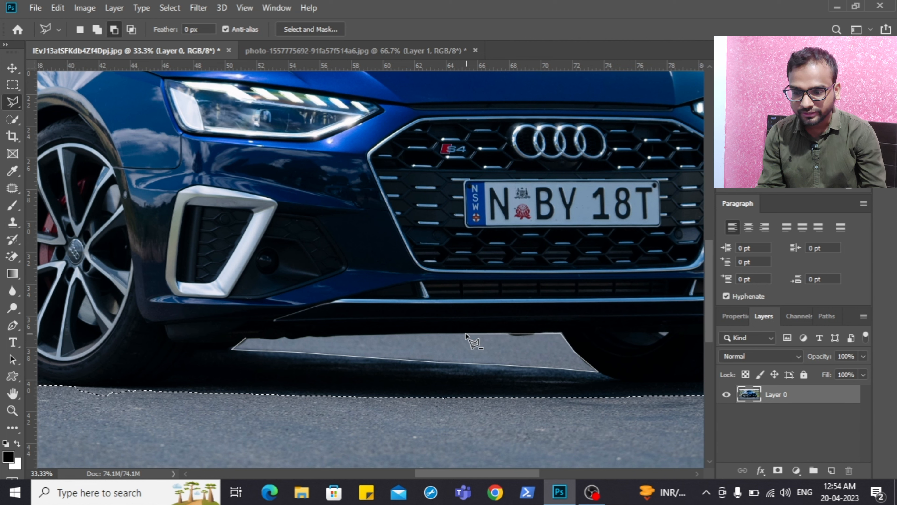
click(372, 334)
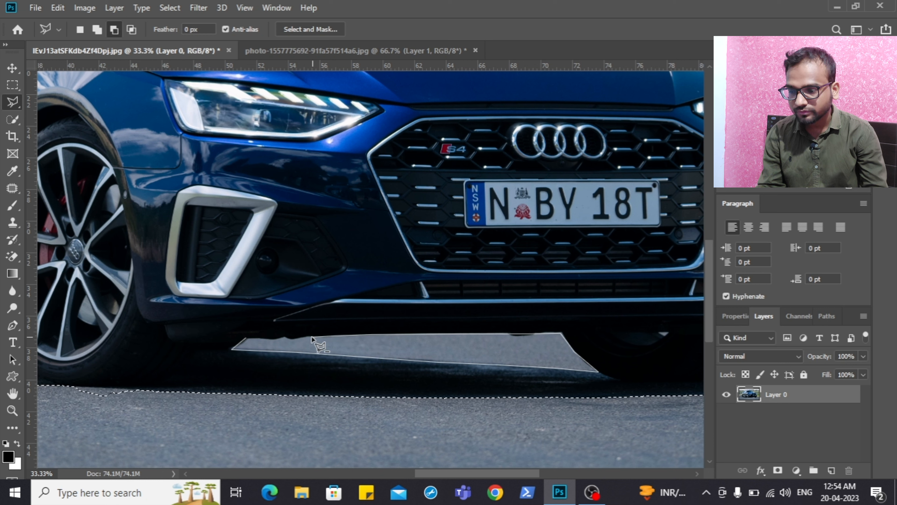
click(285, 338)
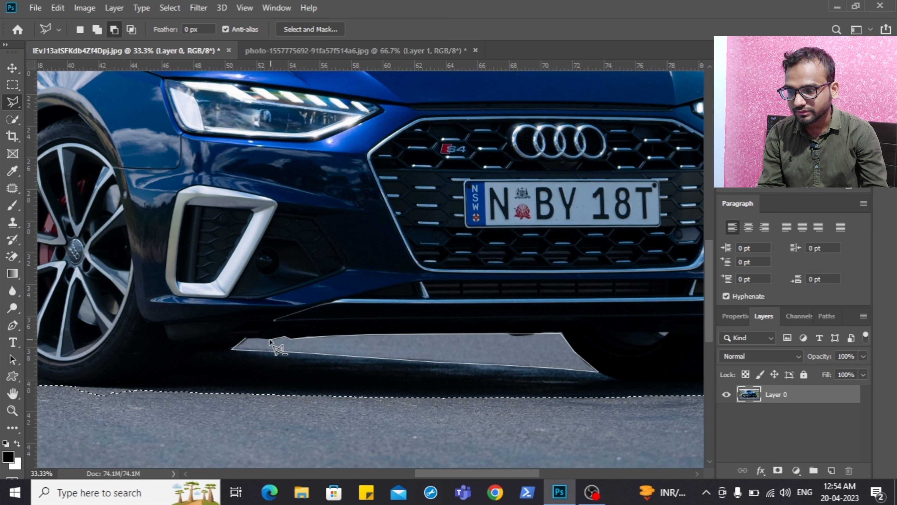
click(242, 339)
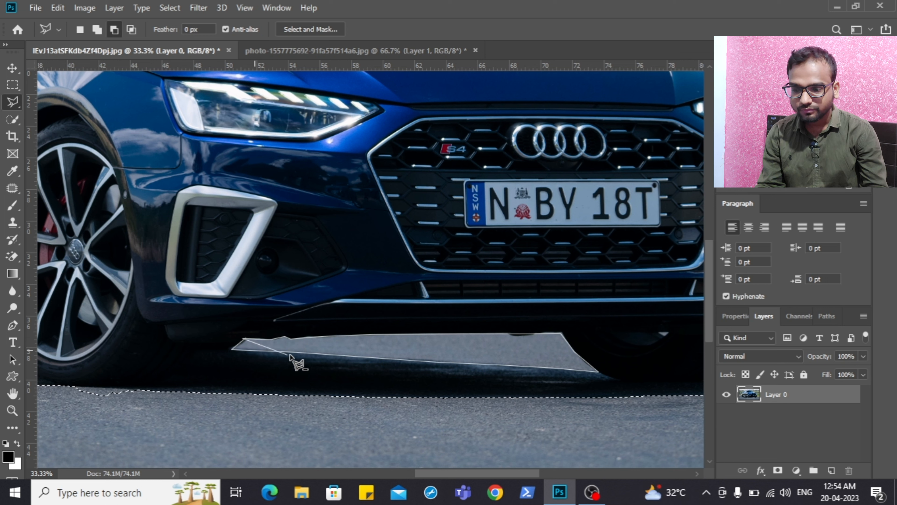
click(245, 338)
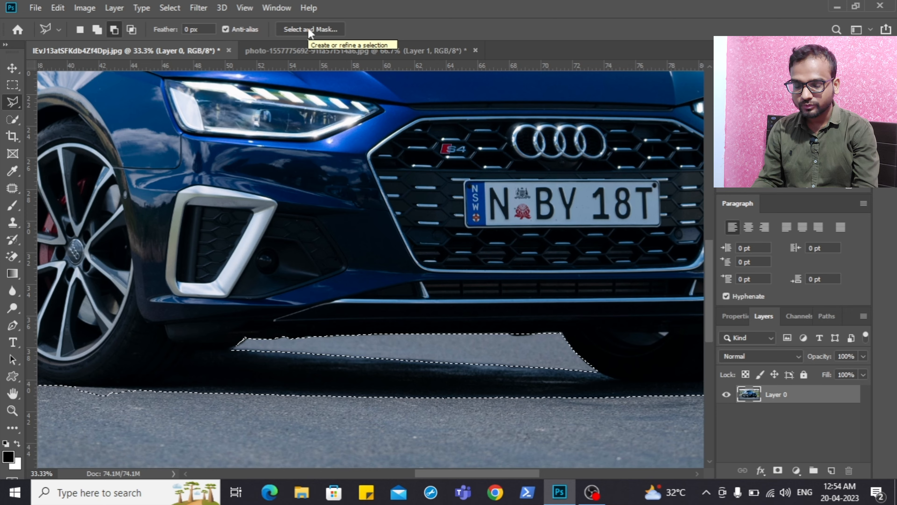
- Refine the car selection in Select and Mask with Smooth 6 and Feather 0.5 px
key(ctrl+0)
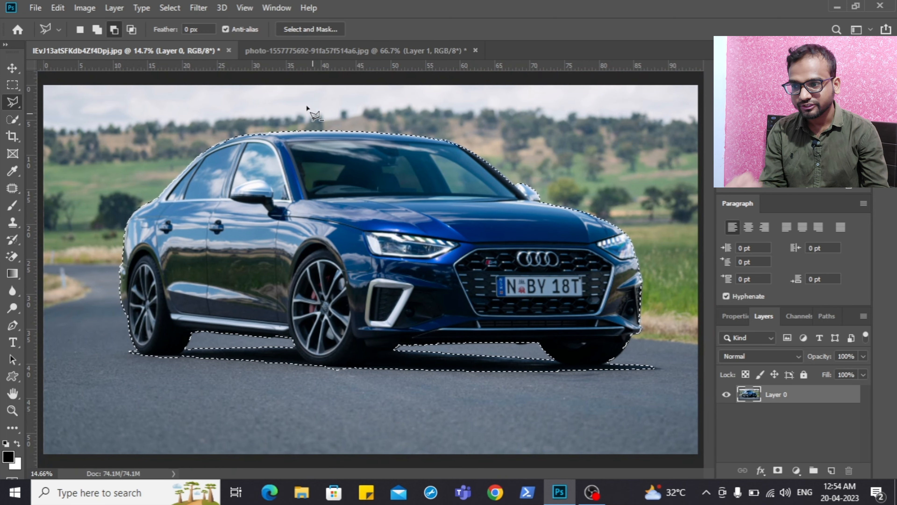
click(306, 31)
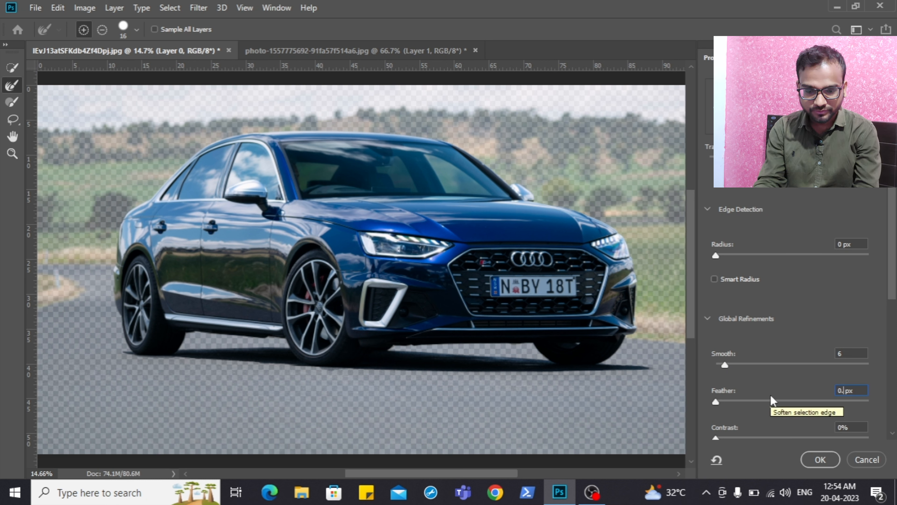
text(5)
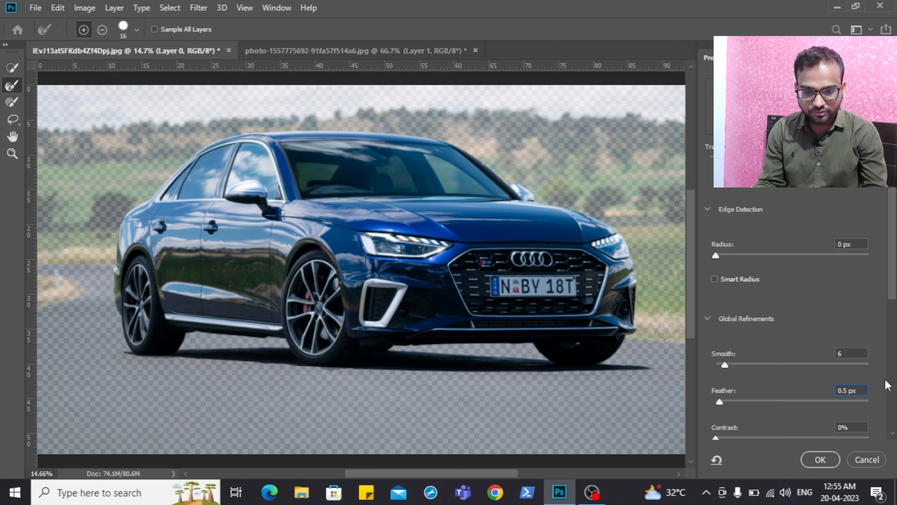
- Set the refined selection's output to New Layer and apply Select and Mask
scroll(893, 374, down, 5)
click(828, 400)
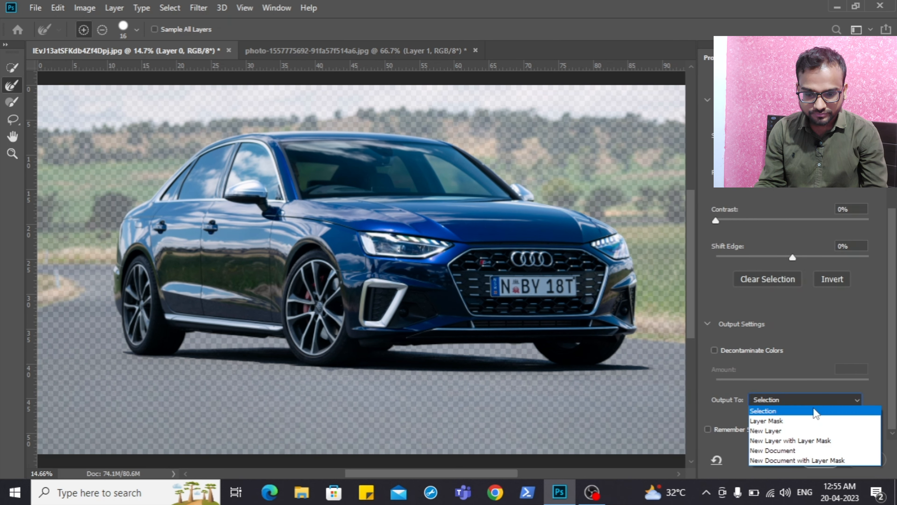
click(790, 431)
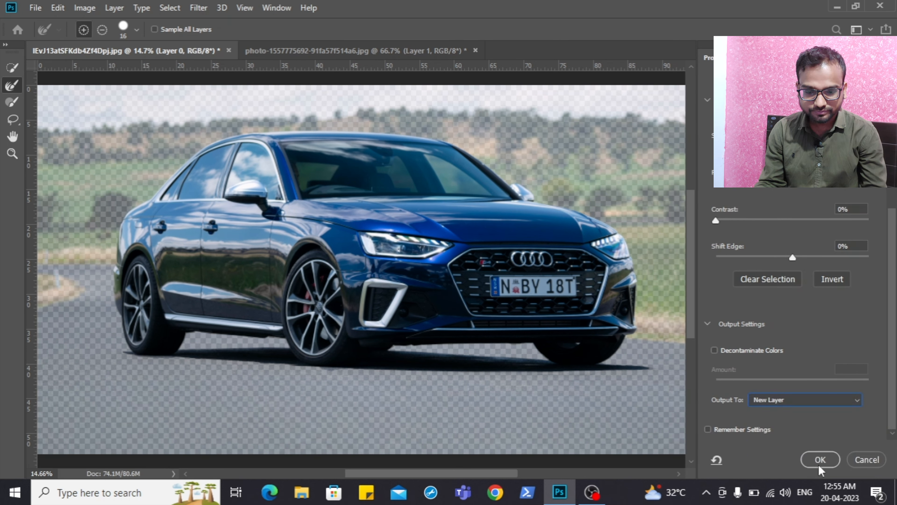
click(797, 406)
click(783, 429)
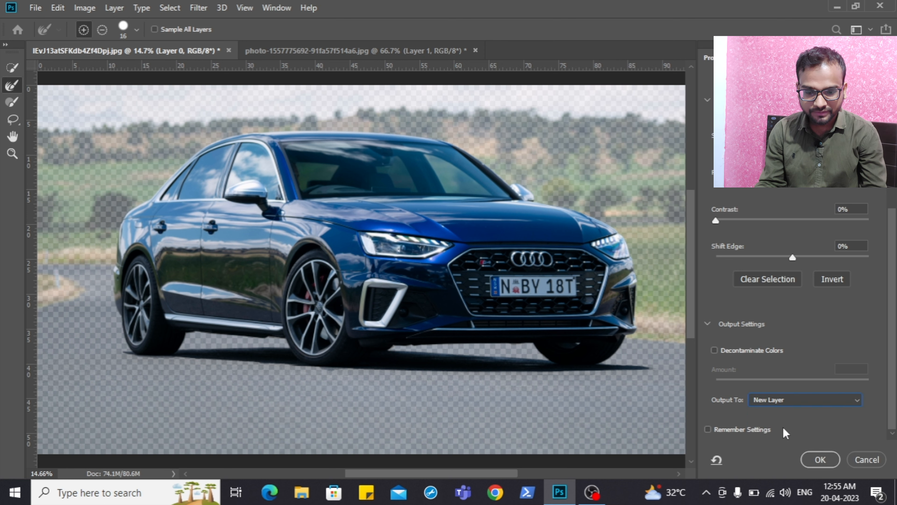
click(819, 459)
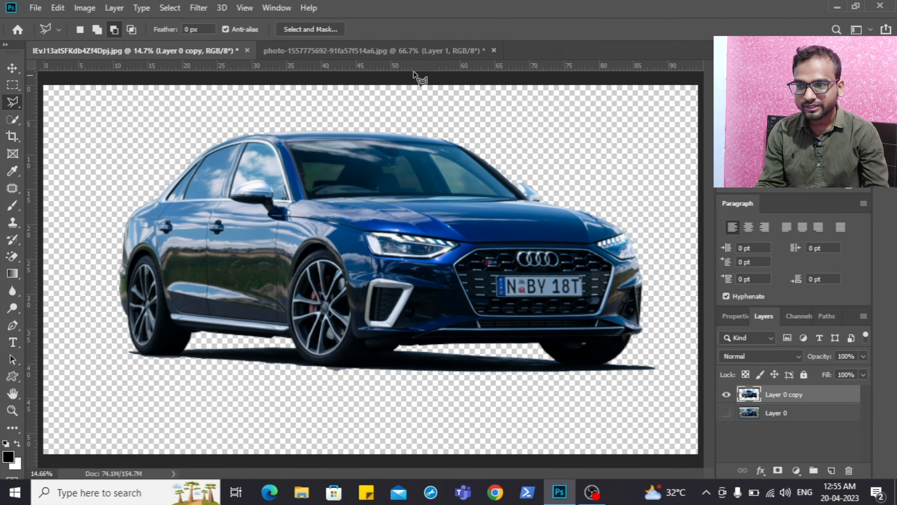
- Delete the old car layer from the race track photo and move the refined car cutout into it with the Move tool
click(378, 50)
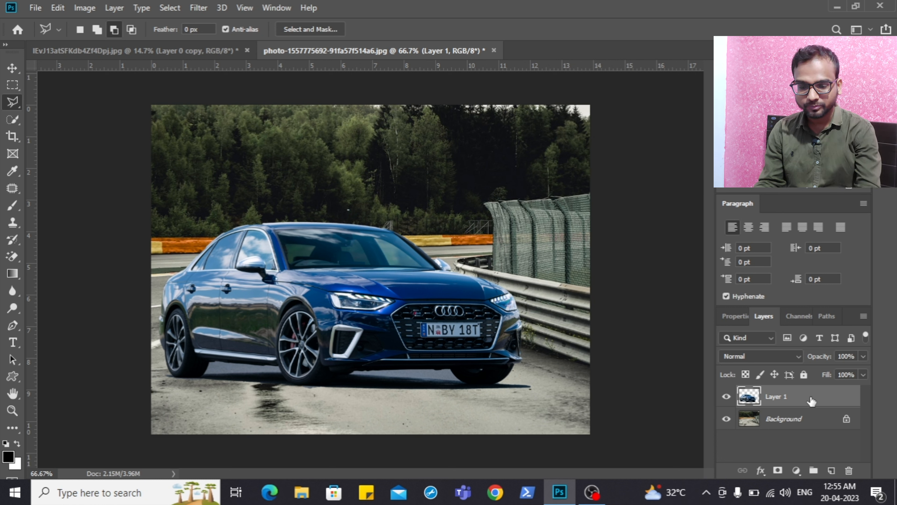
key(Delete)
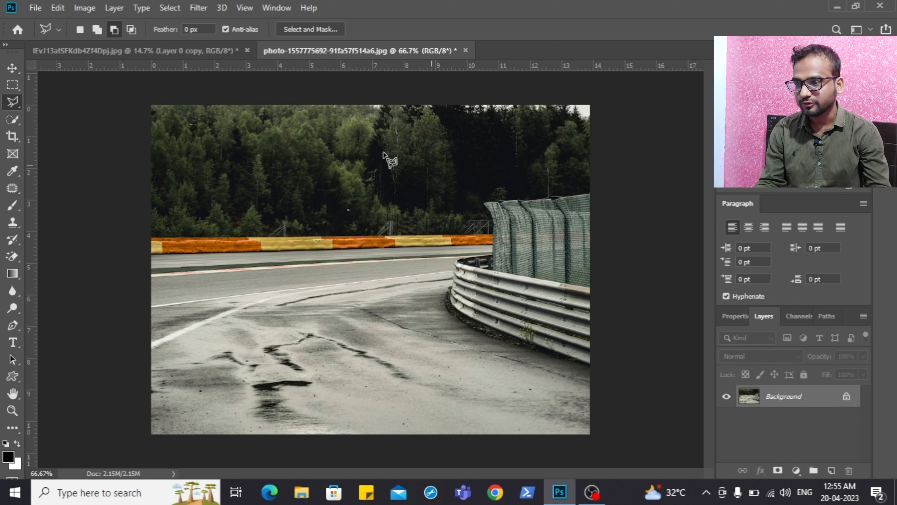
click(186, 52)
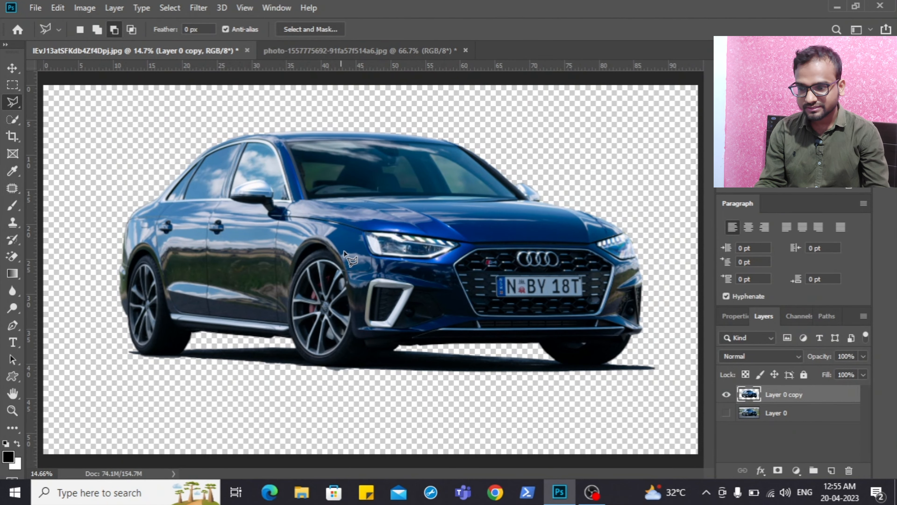
key(v)
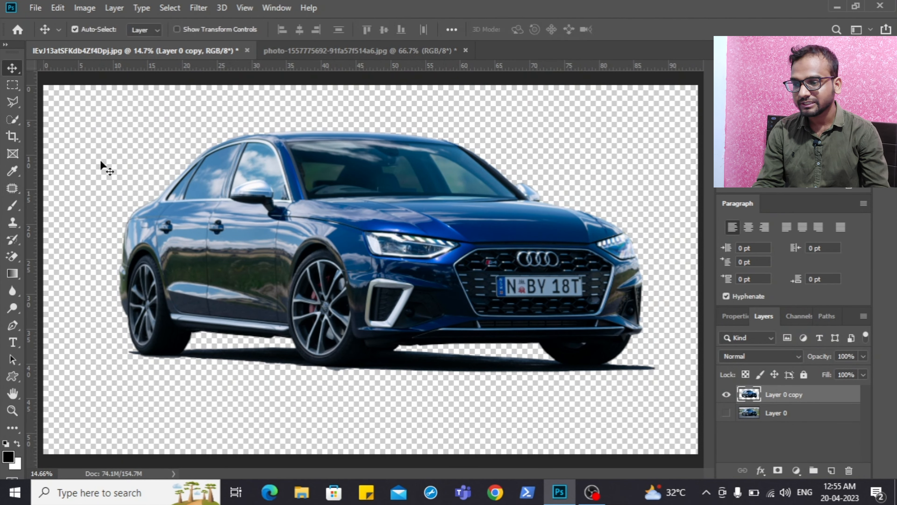
drag(357, 261, 365, 208)
drag(365, 256, 367, 256)
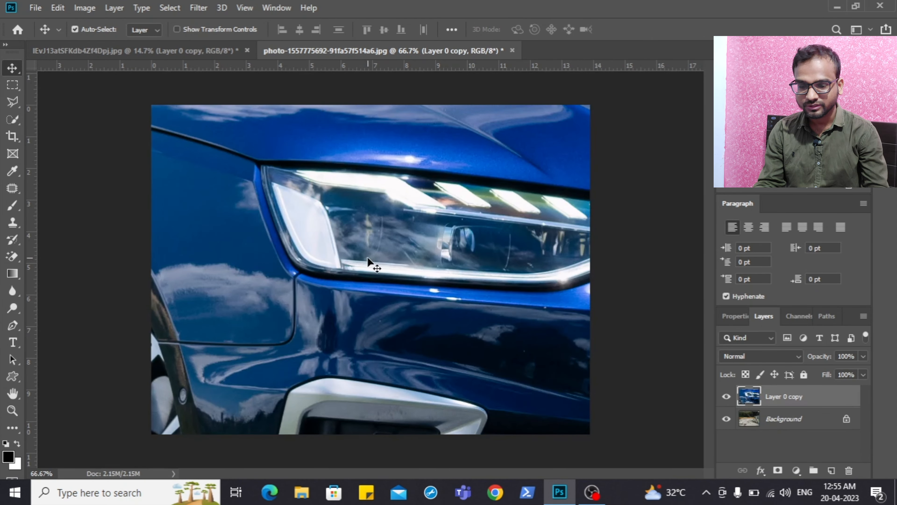
- Shrink the oversized car cutout proportionally to about 37.5% with Free Transform, repositioning it to reach its top edge
drag(439, 182, 403, 380)
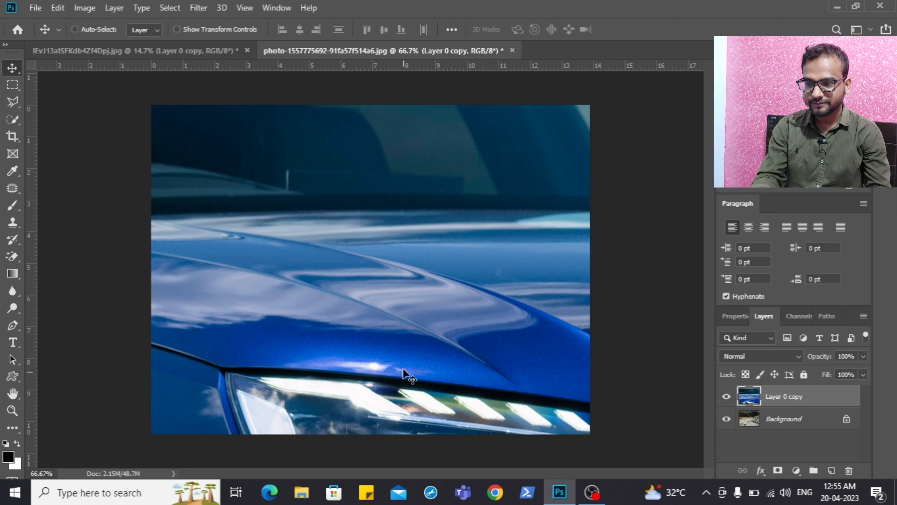
key(ctrl+t)
drag(291, 177, 196, 377)
drag(210, 142, 212, 400)
drag(330, 428, 362, 219)
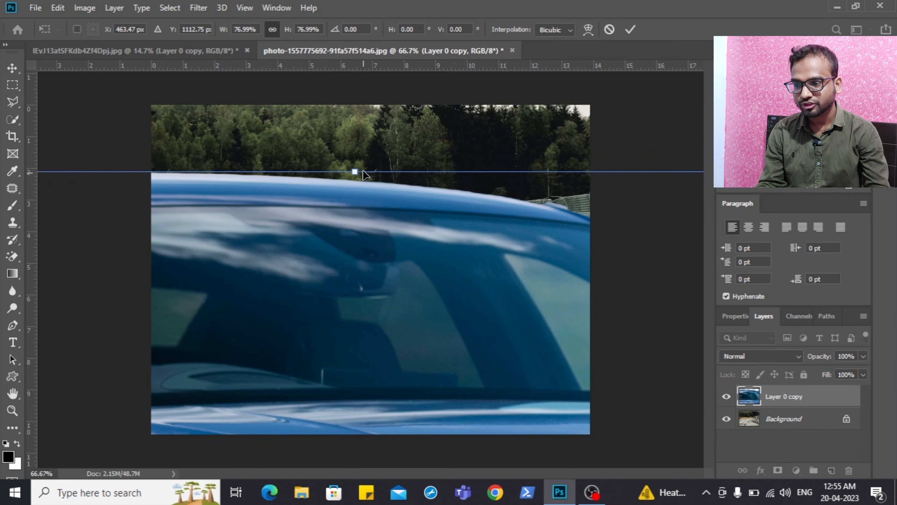
drag(356, 173, 364, 344)
drag(427, 392, 465, 159)
drag(395, 115, 393, 323)
click(59, 8)
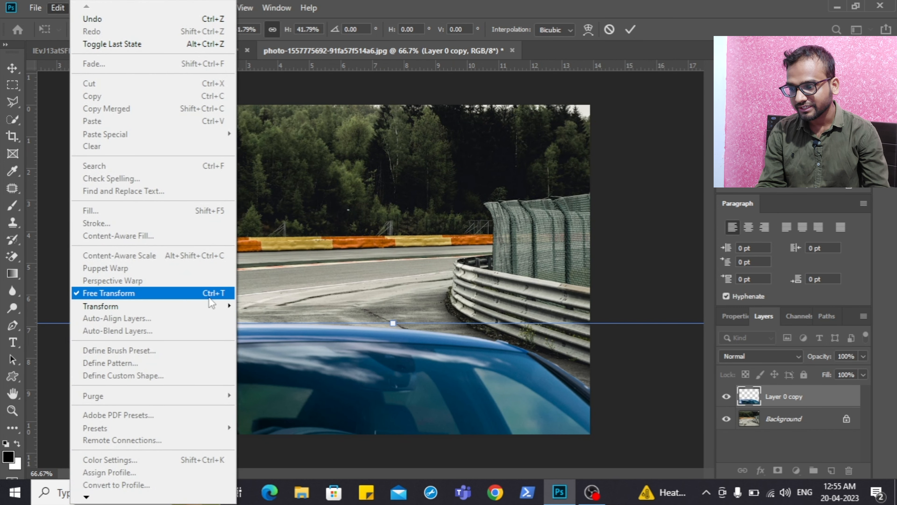
click(423, 356)
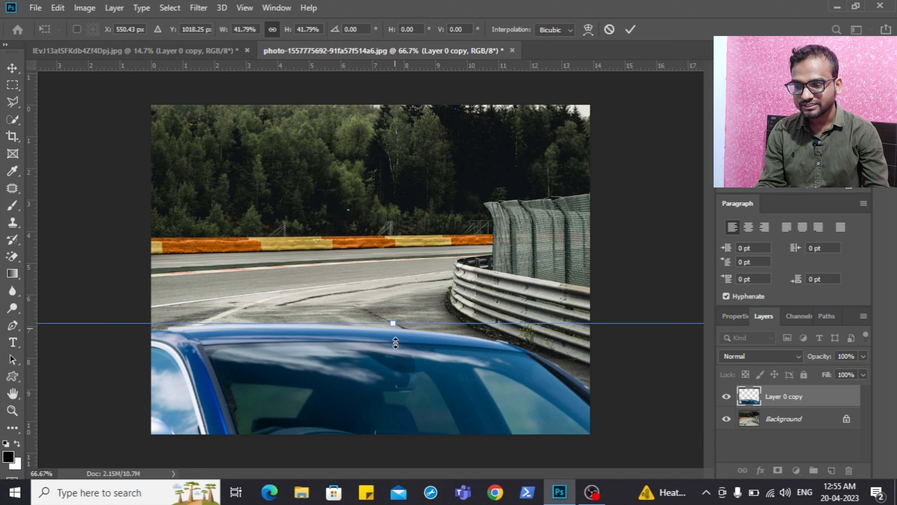
drag(394, 328, 395, 370)
drag(444, 314, 445, 155)
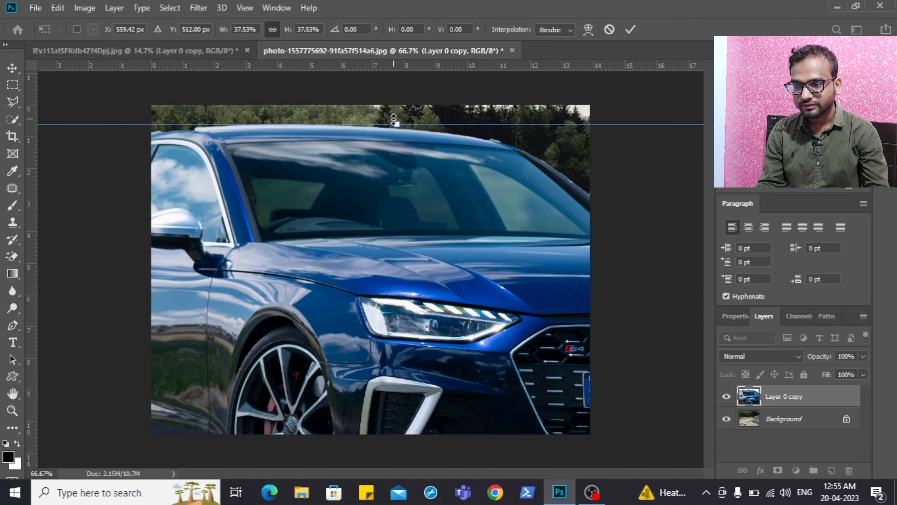
- Shrink the car cutout proportionally to 13.50% with Free Transform, place it on the track beside the guardrail, and apply the transform
drag(396, 132, 397, 349)
drag(431, 408, 380, 273)
drag(347, 210, 347, 237)
drag(330, 303, 332, 258)
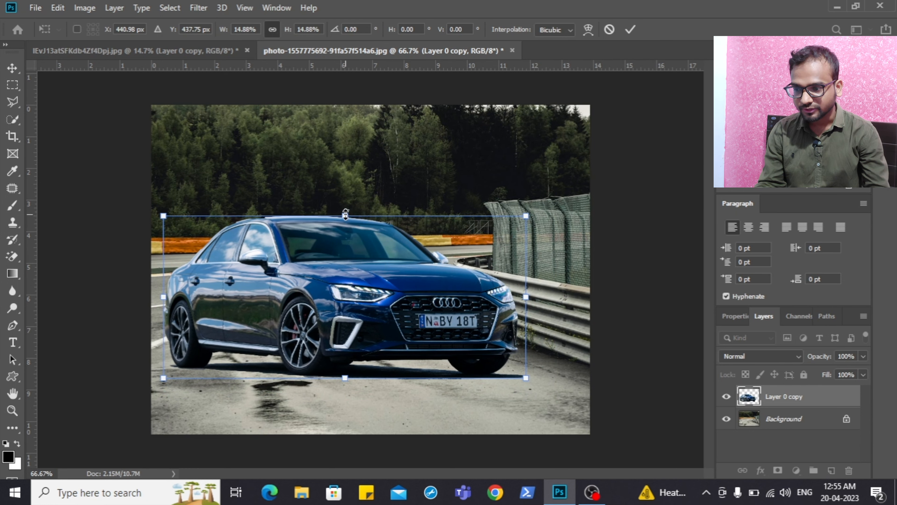
drag(345, 216, 344, 231)
drag(337, 313, 325, 293)
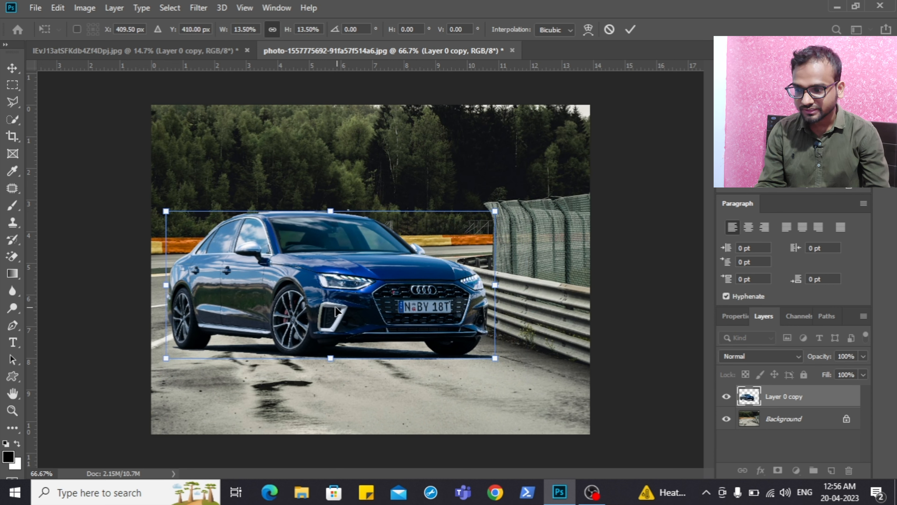
key(Return)
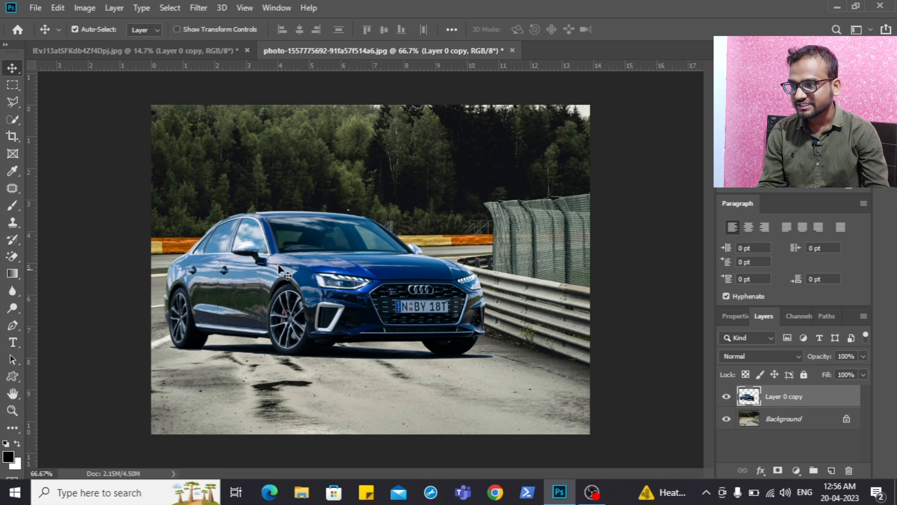
- Go through the Polygonal Lasso's new, add, subtract and intersect selection modes, leaving Intersect with selection active
click(12, 102)
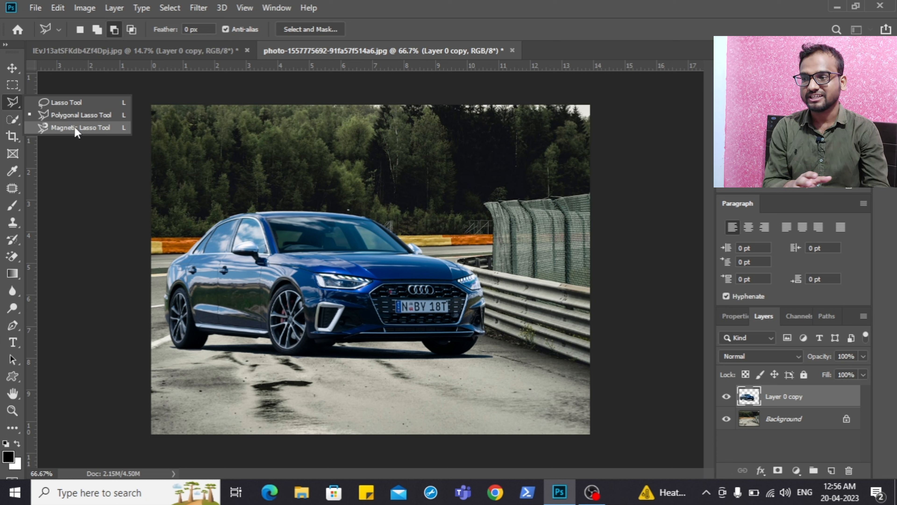
click(98, 30)
click(81, 29)
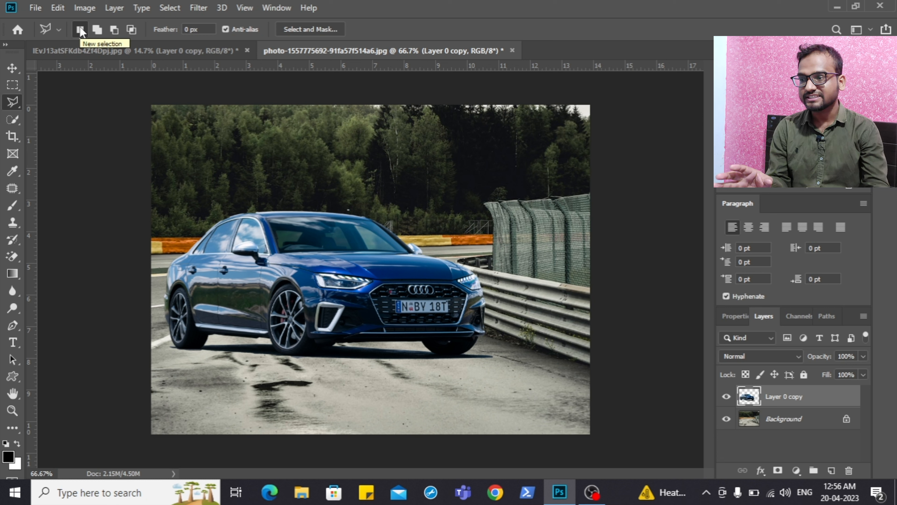
click(98, 31)
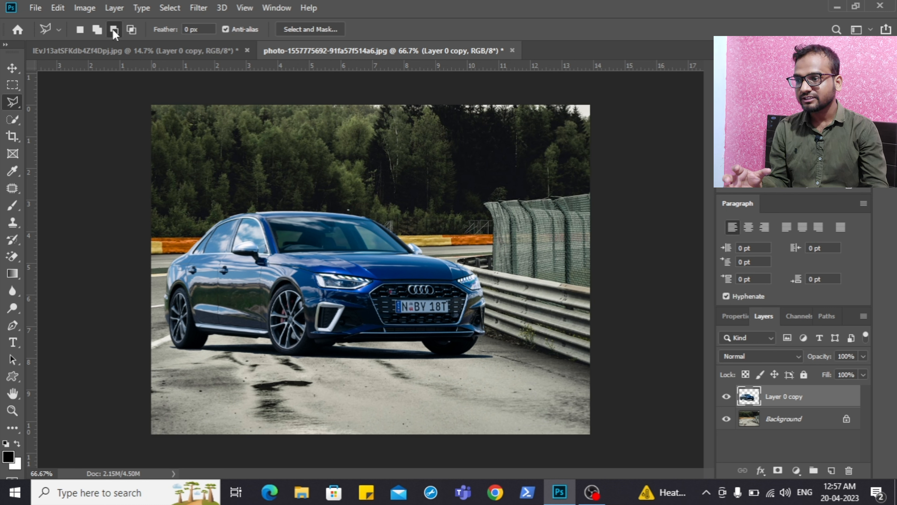
click(131, 30)
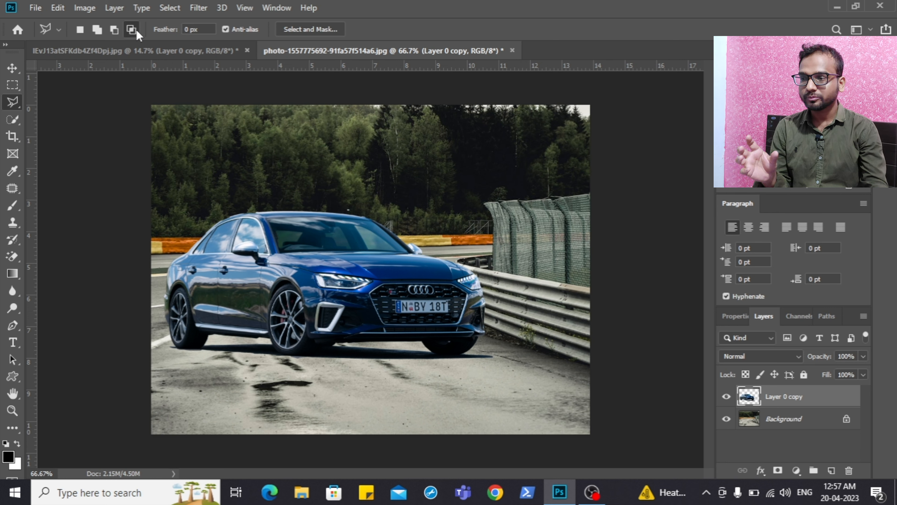
- In the original car photo, intersect two overlapping freehand Lasso loops on the road below the rear wheel, keeping only their overlap selected
click(136, 50)
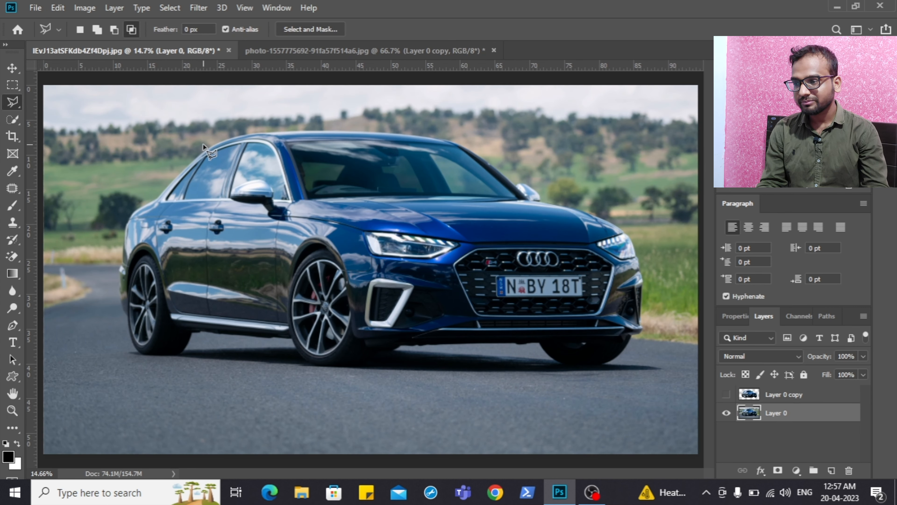
right_click(12, 102)
click(67, 102)
click(130, 30)
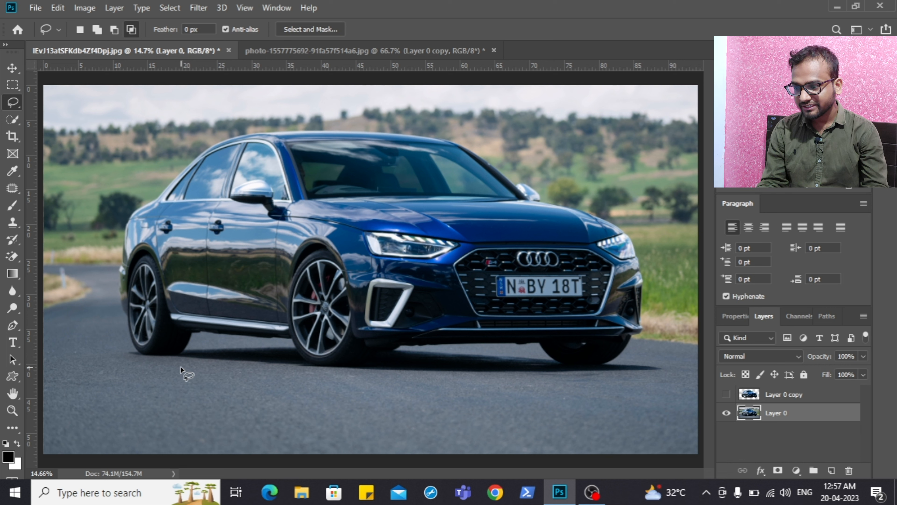
drag(158, 365, 163, 364)
mouse_move(277, 364)
mouse_down()
mouse_move(206, 372)
mouse_move(182, 393)
mouse_move(205, 425)
mouse_move(291, 429)
mouse_move(326, 404)
mouse_move(311, 377)
mouse_move(255, 367)
mouse_up()
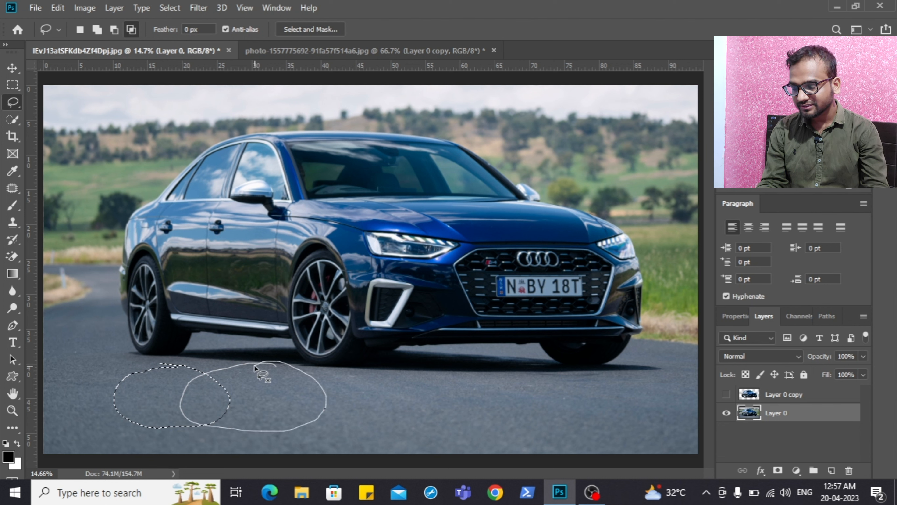
drag(255, 367, 260, 369)
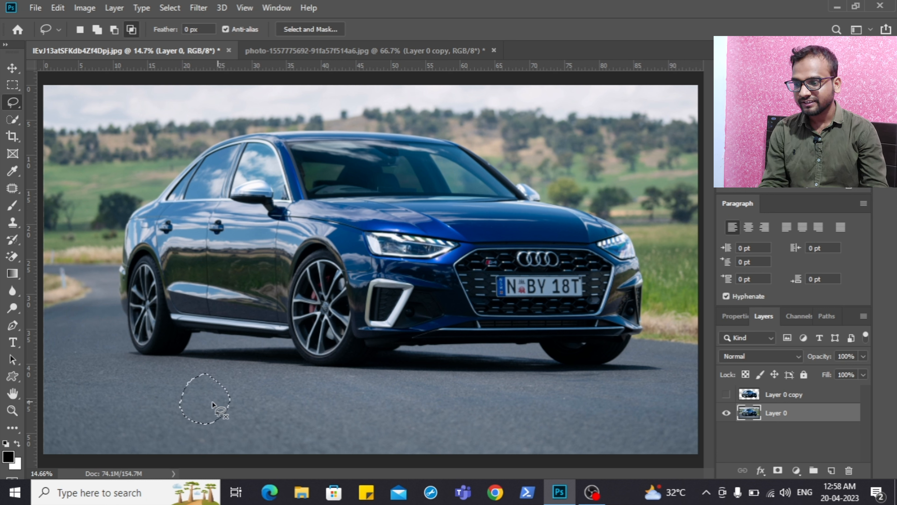
- Deselect the overlap area, outline a new freehand Lasso area on the road in intersect mode, and clear that selection too
right_click(202, 400)
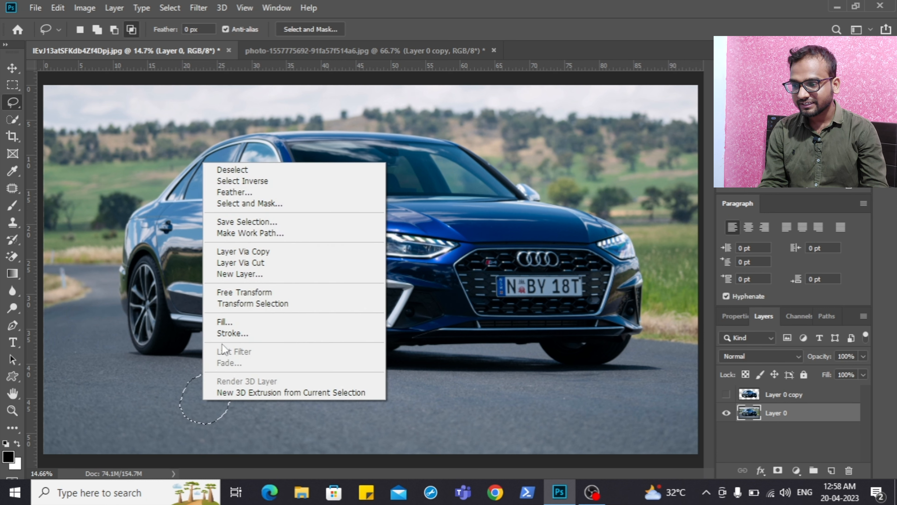
click(274, 171)
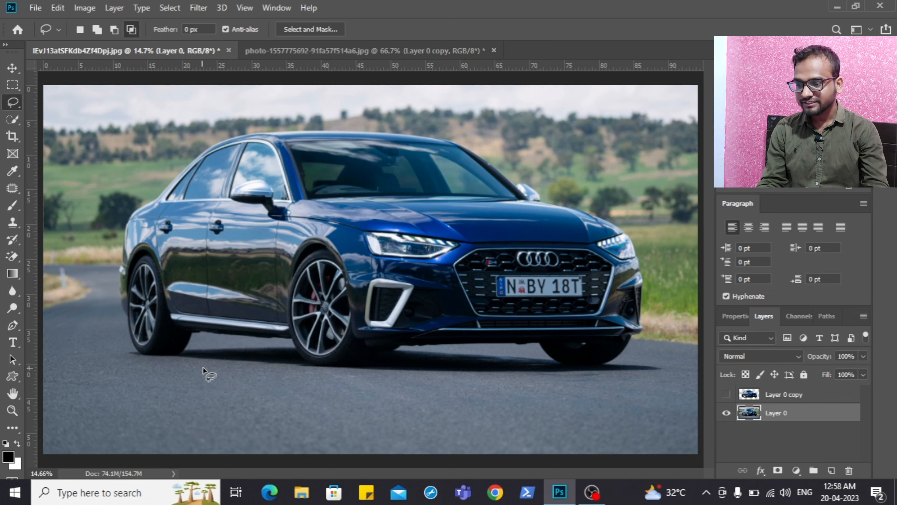
mouse_move(207, 364)
mouse_down()
mouse_move(242, 457)
mouse_move(267, 401)
mouse_move(223, 378)
mouse_up()
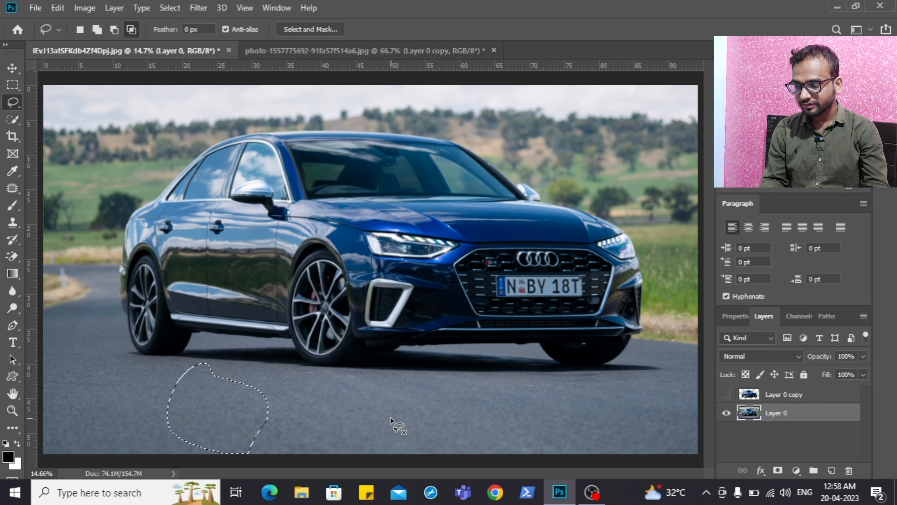
click(390, 417)
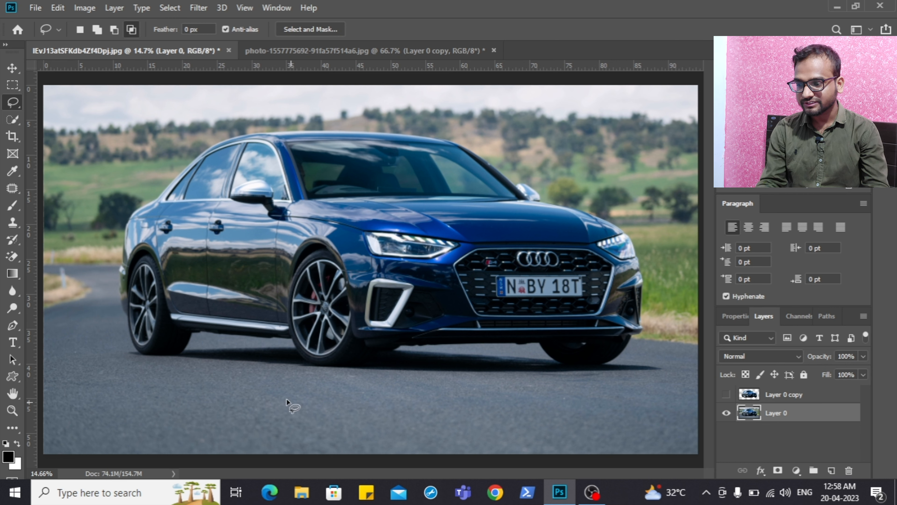